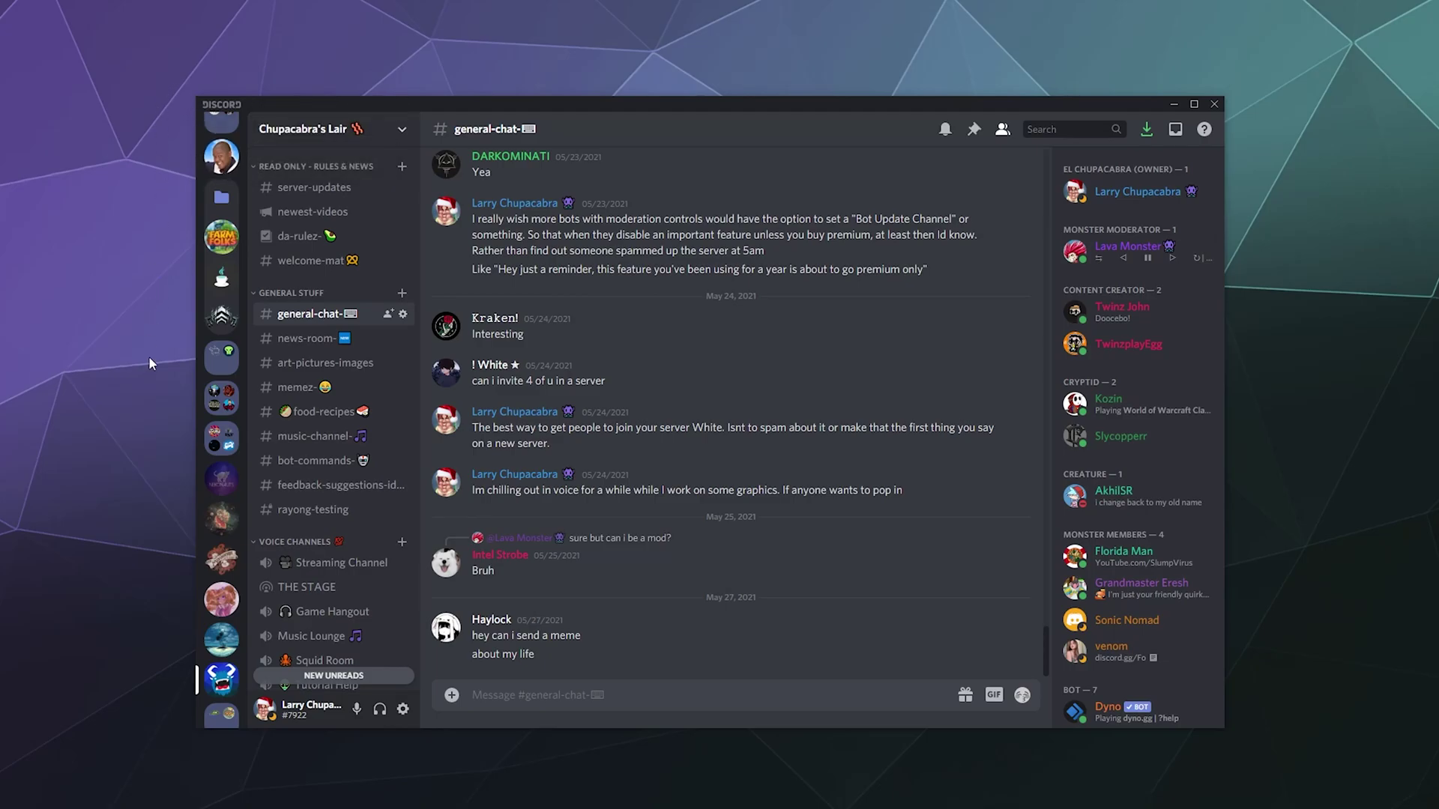
Step: Find the OneHourOneLife server among the joined servers and open its general channel
{"action": "scroll", "coordinate": [234, 417], "scroll_direction": "down", "scroll_amount": 3}
{"action": "scroll", "coordinate": [231, 412], "scroll_direction": "up", "scroll_amount": 6}
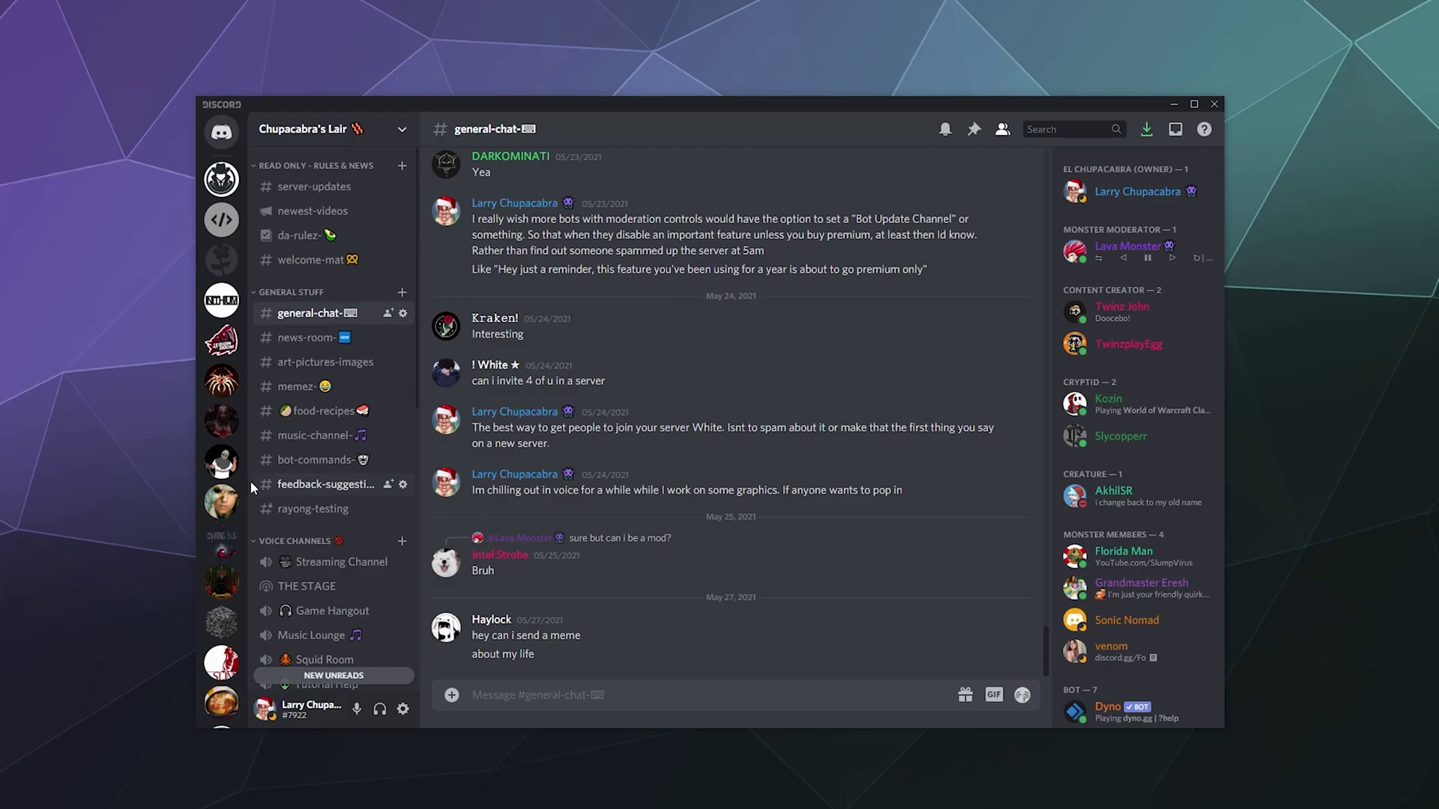
{"action": "scroll", "coordinate": [249, 480], "scroll_direction": "down", "scroll_amount": 4}
{"action": "scroll", "coordinate": [247, 491], "scroll_direction": "down", "scroll_amount": 2}
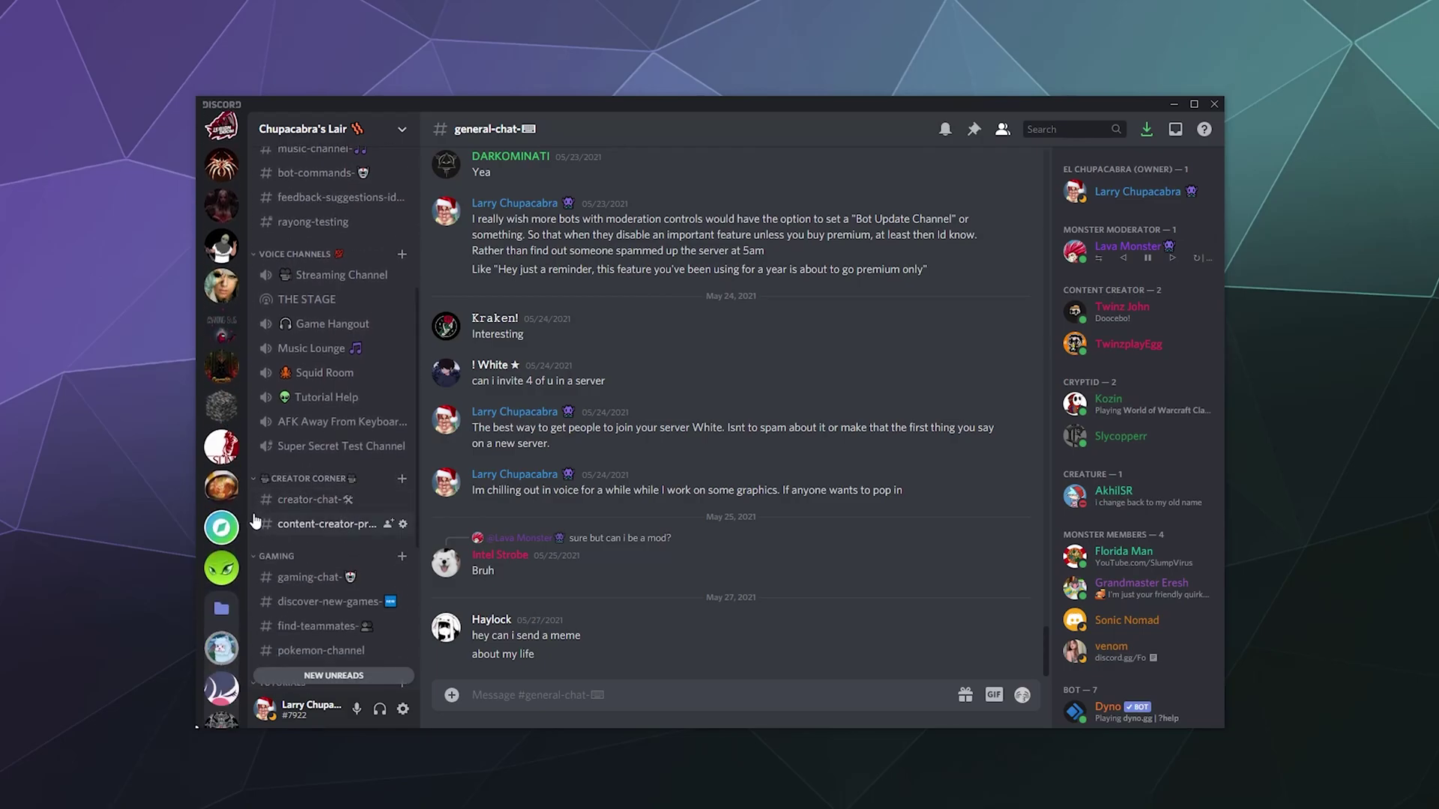
{"action": "scroll", "coordinate": [246, 509], "scroll_direction": "down", "scroll_amount": 2}
{"action": "scroll", "coordinate": [246, 511], "scroll_direction": "down", "scroll_amount": 3}
{"action": "scroll", "coordinate": [245, 511], "scroll_direction": "down", "scroll_amount": 5}
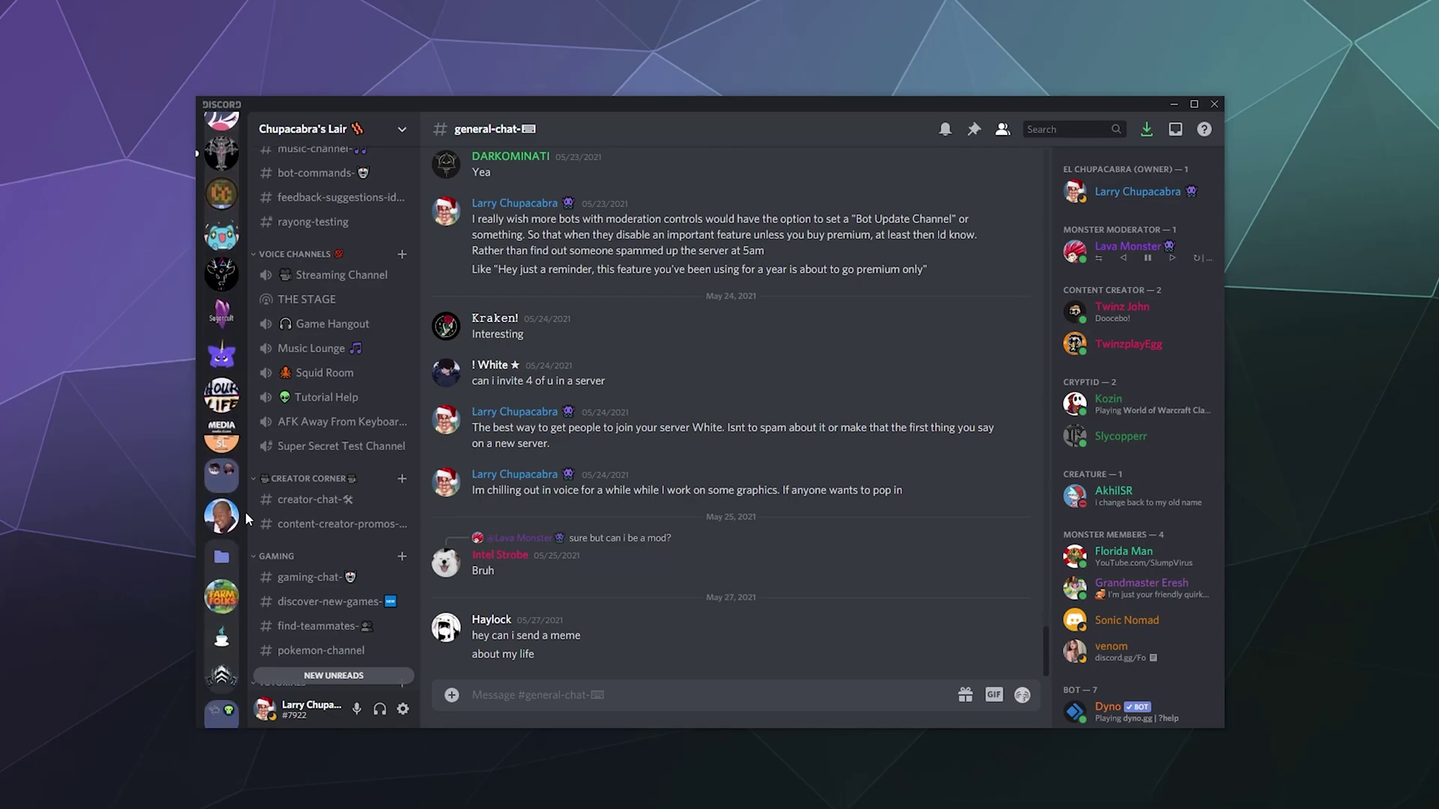
{"action": "left_click", "coordinate": [222, 401]}
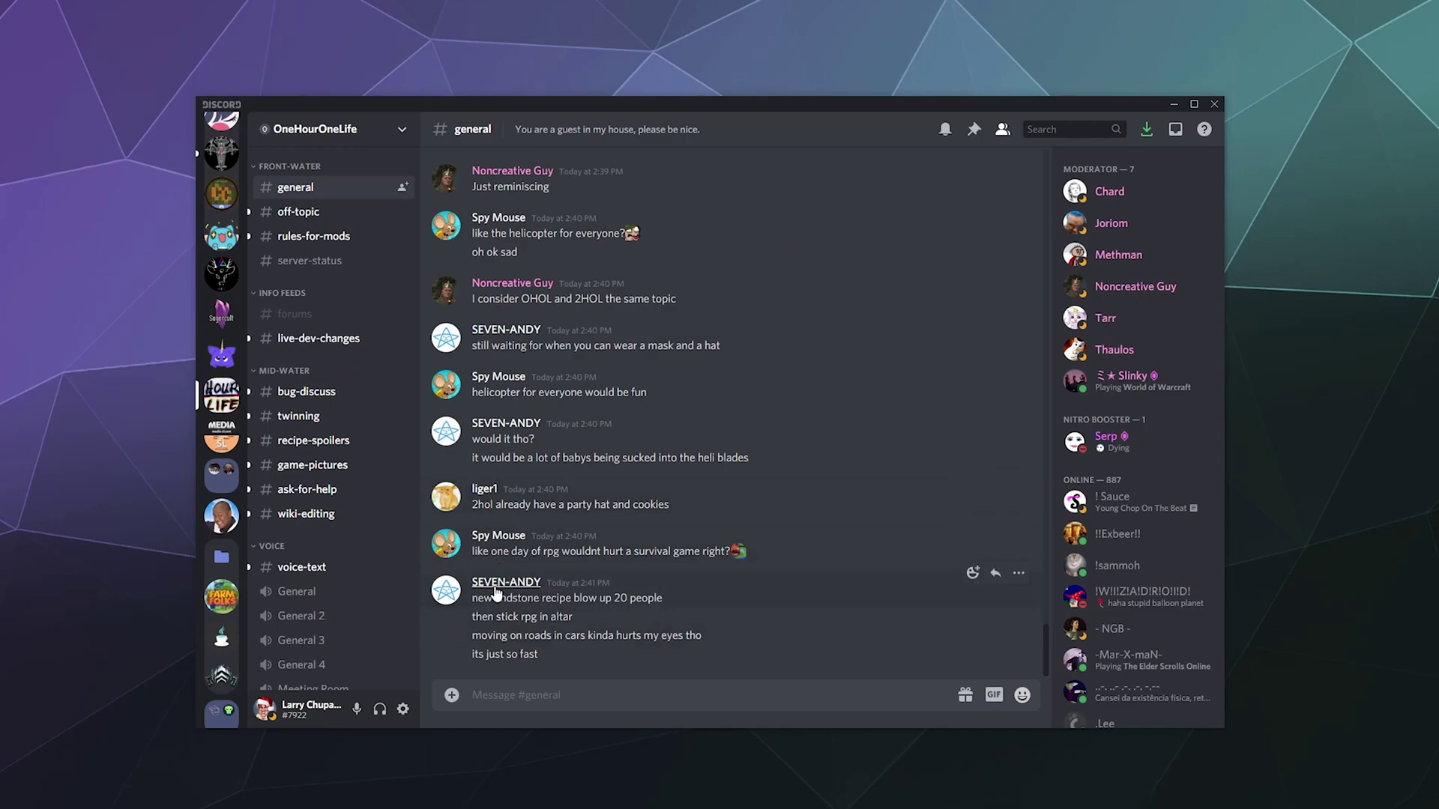
Step: Block the member who posted the latest messages in the general channel and confirm the block
{"action": "right_click", "coordinate": [523, 592]}
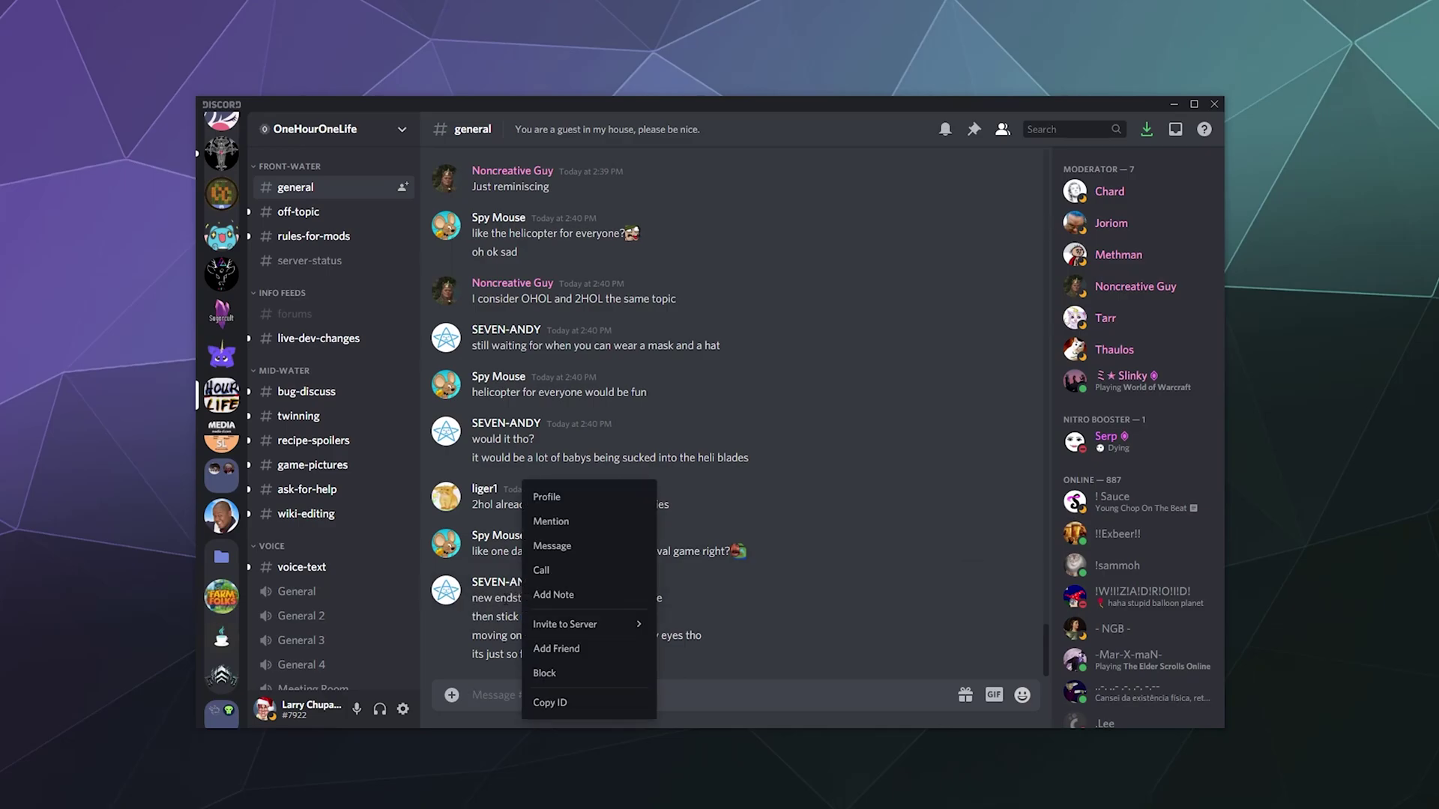
{"action": "mouse_move", "coordinate": [569, 627]}
{"action": "left_click", "coordinate": [569, 673]}
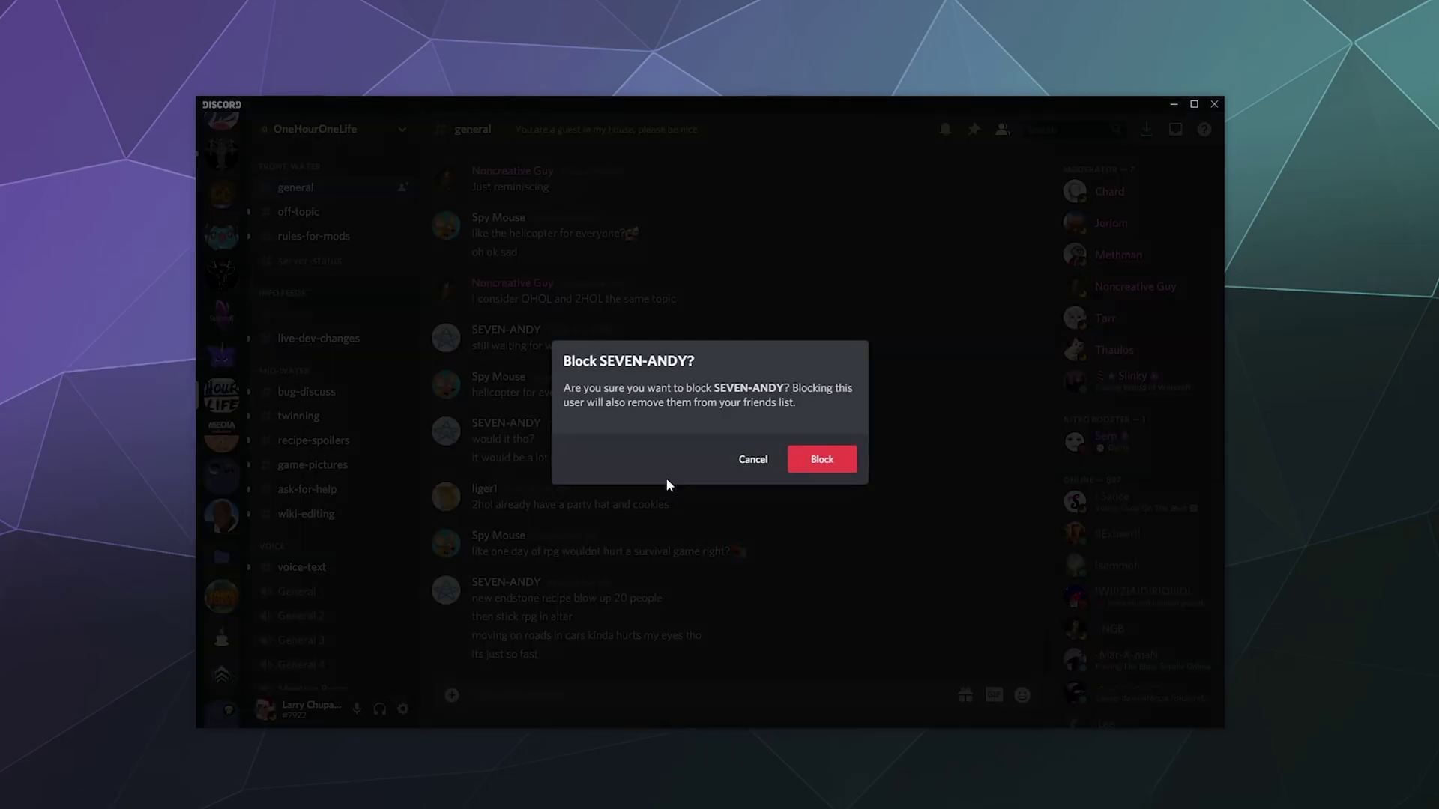
{"action": "left_click", "coordinate": [813, 462]}
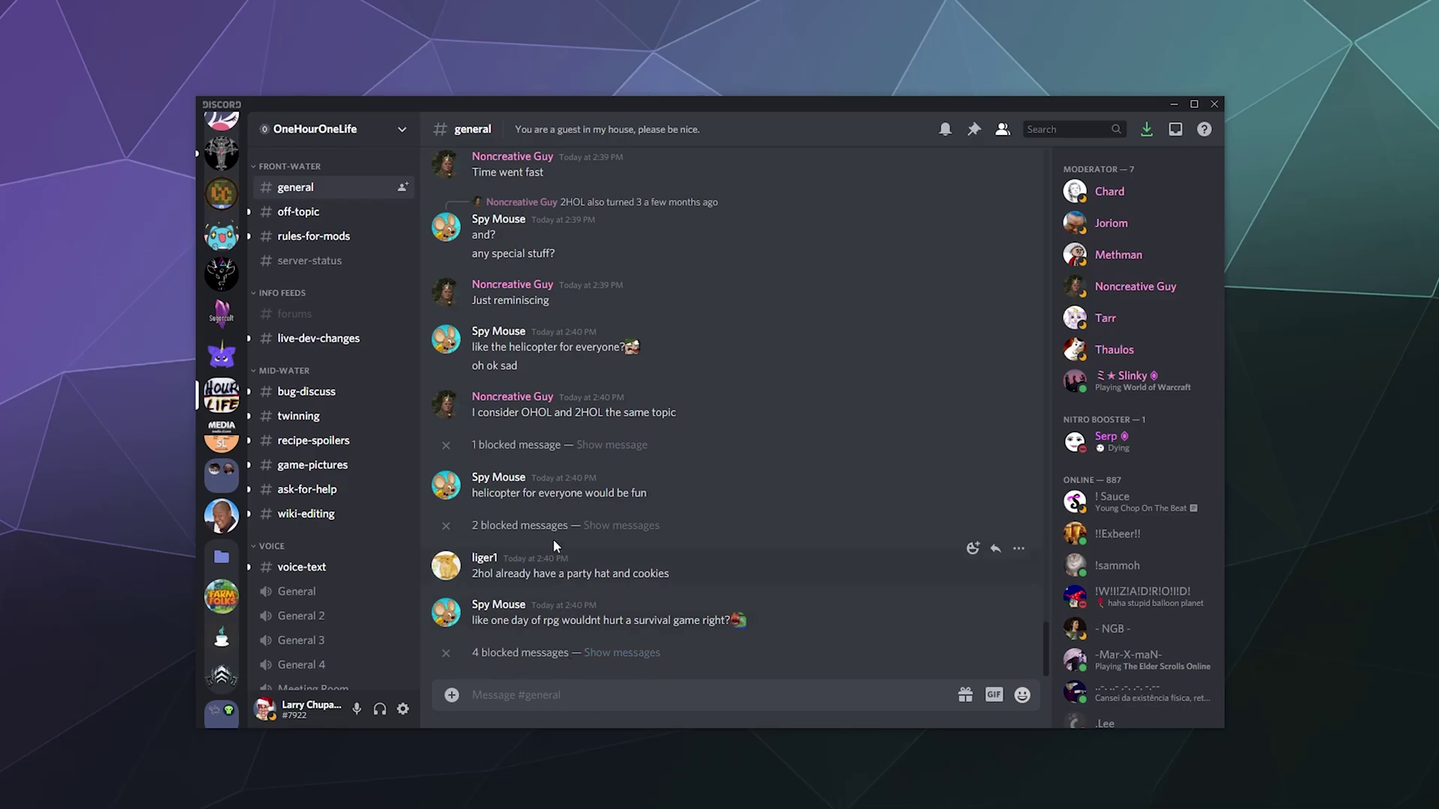
Step: Examine how the blocked member's messages are hidden in the general channel, revealing and collapsing the latest group of them
{"action": "scroll", "coordinate": [625, 455], "scroll_direction": "up", "scroll_amount": 5}
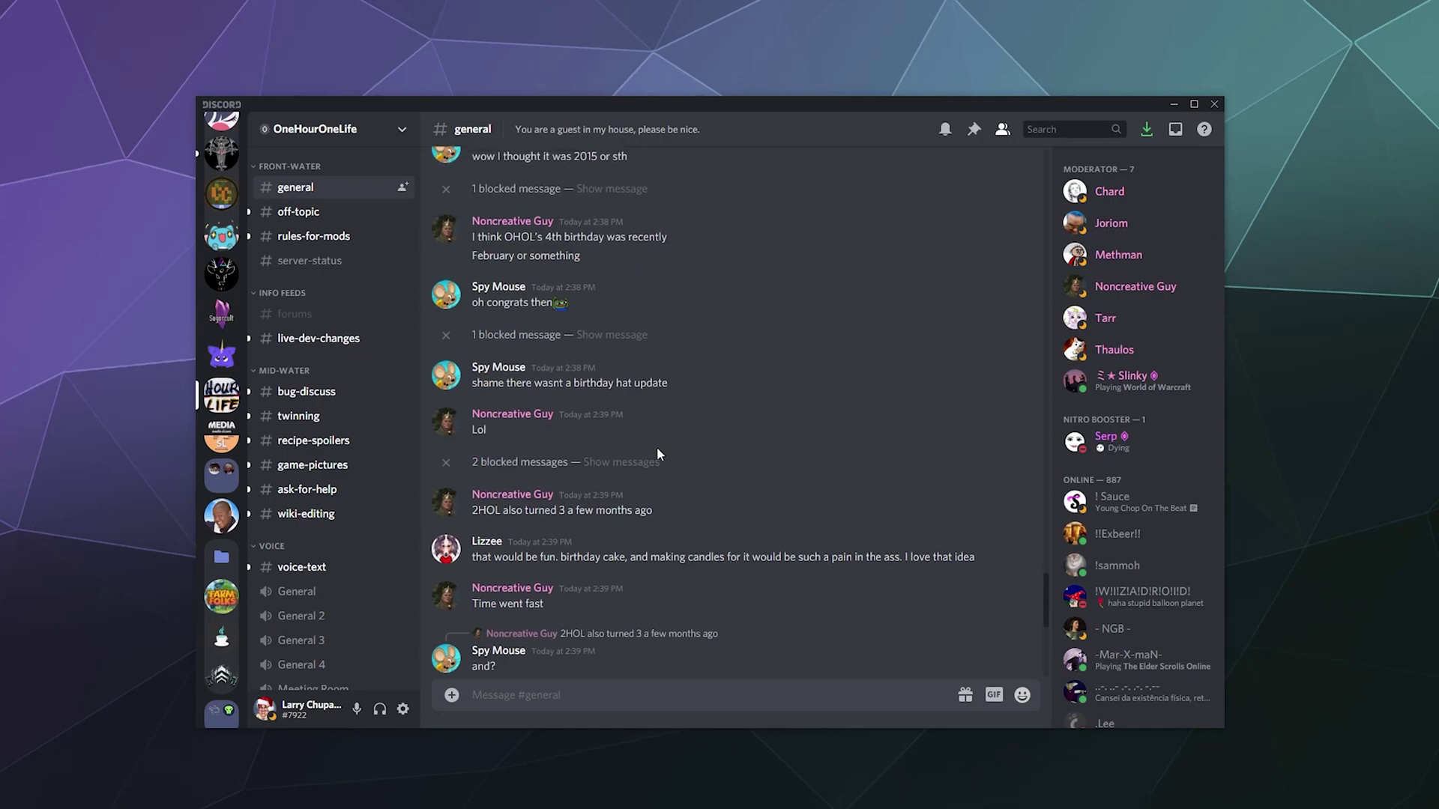
{"action": "scroll", "coordinate": [589, 452], "scroll_direction": "up", "scroll_amount": 2}
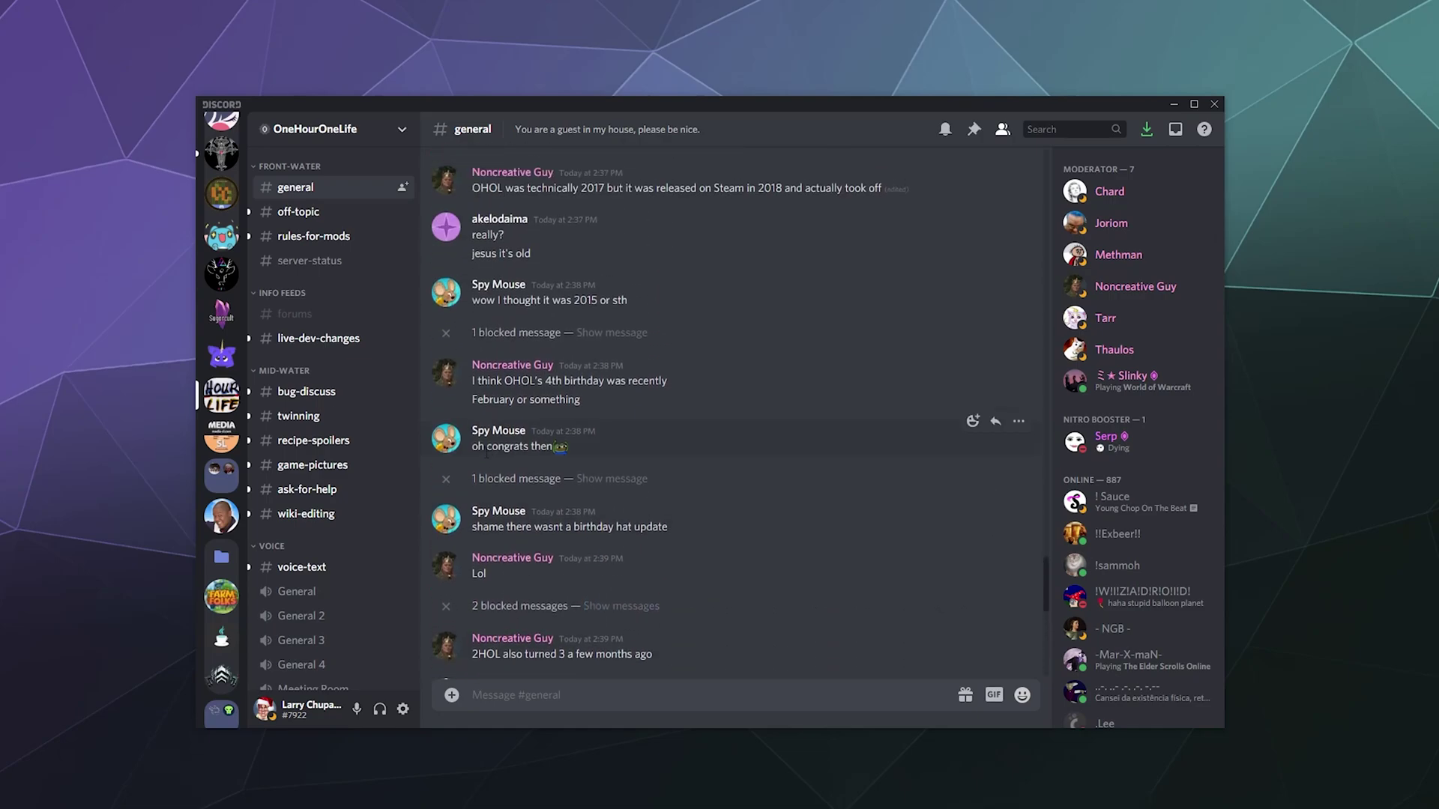
{"action": "scroll", "coordinate": [855, 491], "scroll_direction": "down", "scroll_amount": 1}
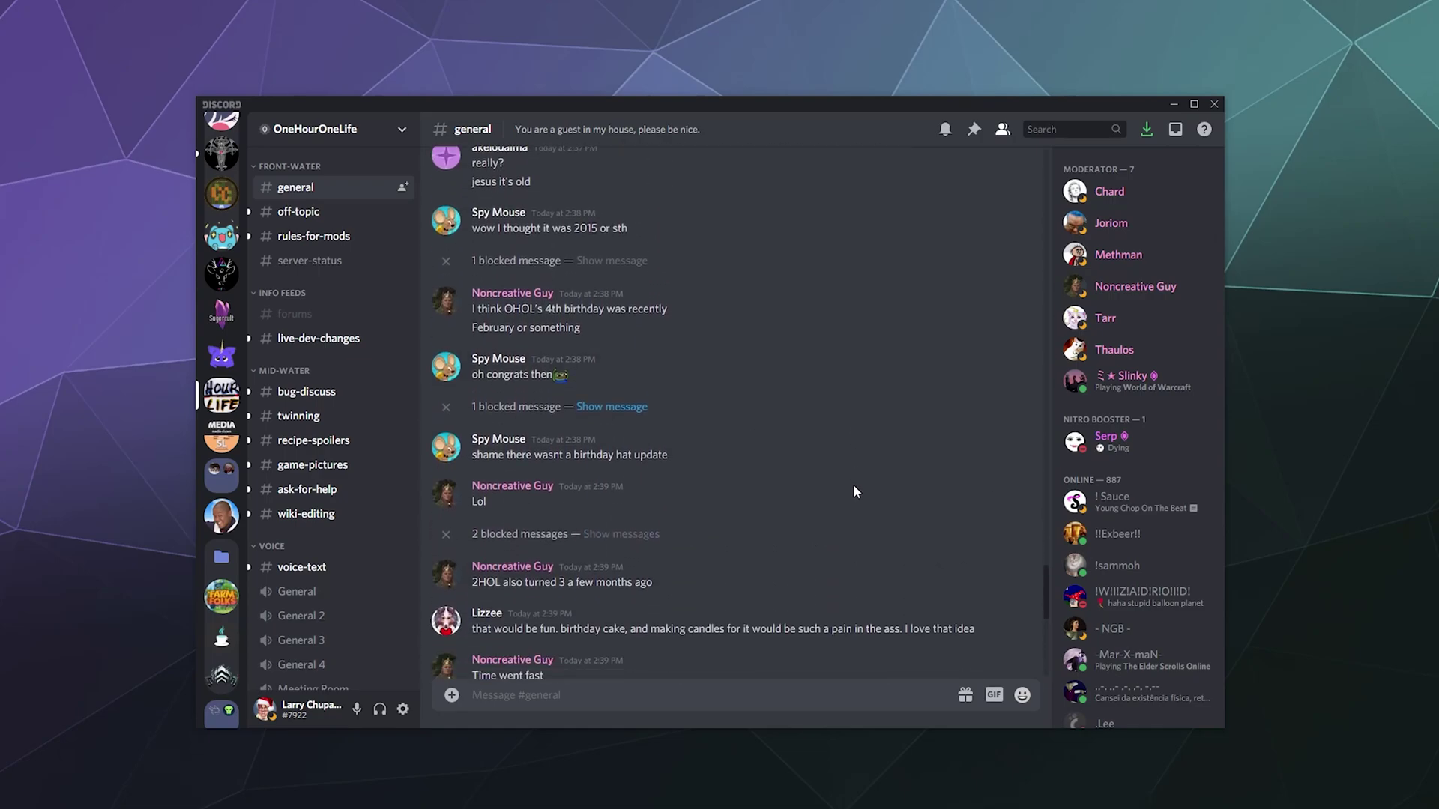
{"action": "scroll", "coordinate": [855, 492], "scroll_direction": "down", "scroll_amount": 7}
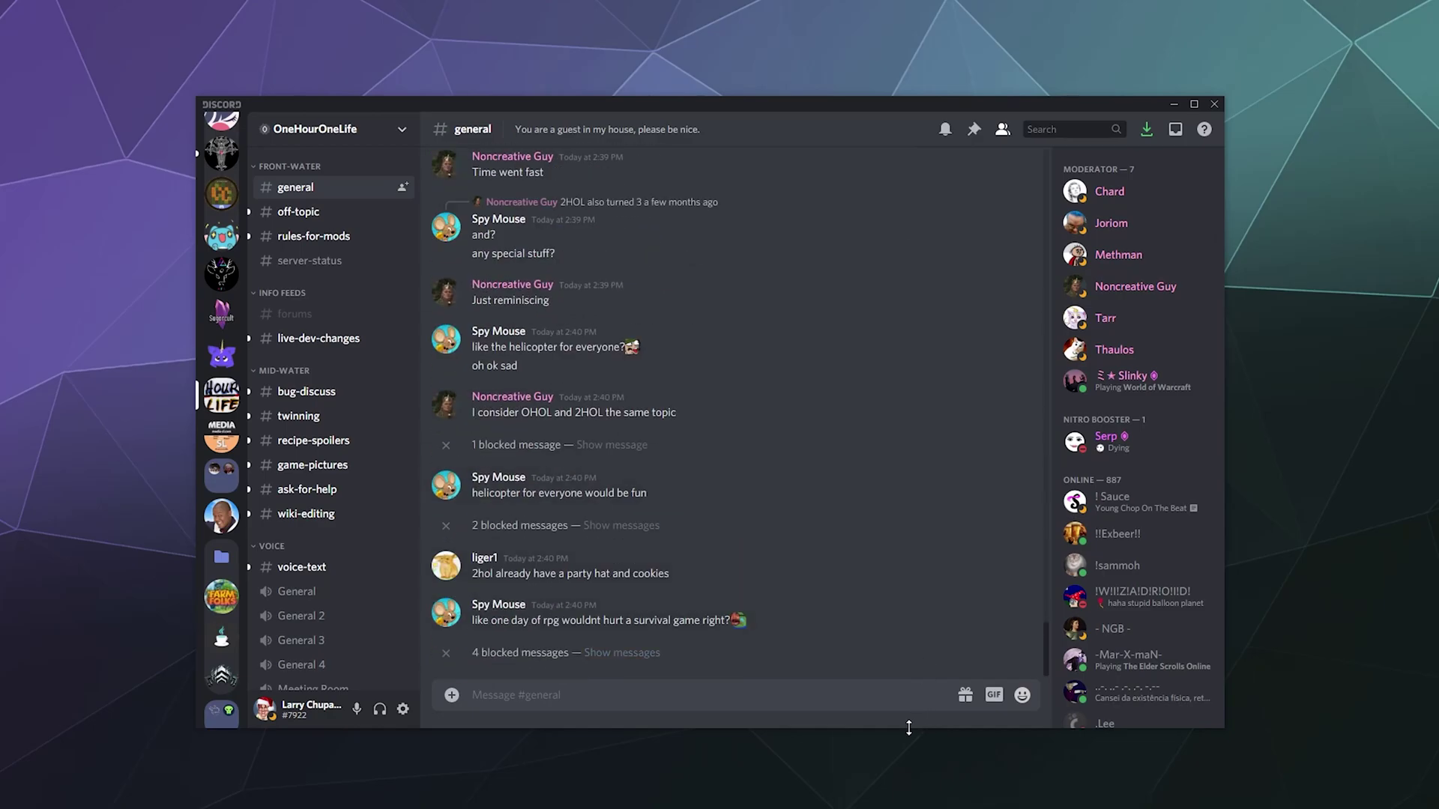
{"action": "left_click", "coordinate": [633, 653]}
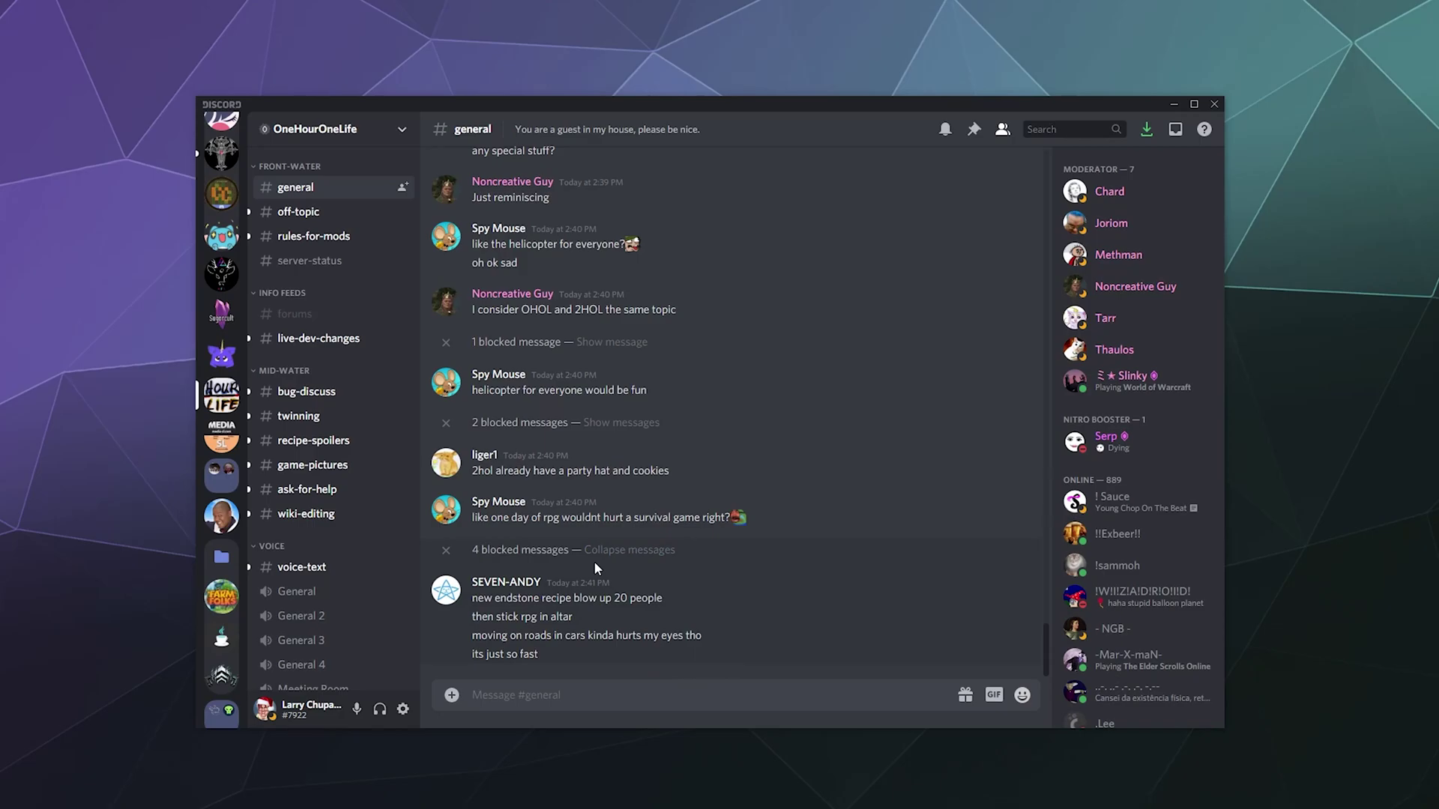
{"action": "left_click", "coordinate": [629, 550]}
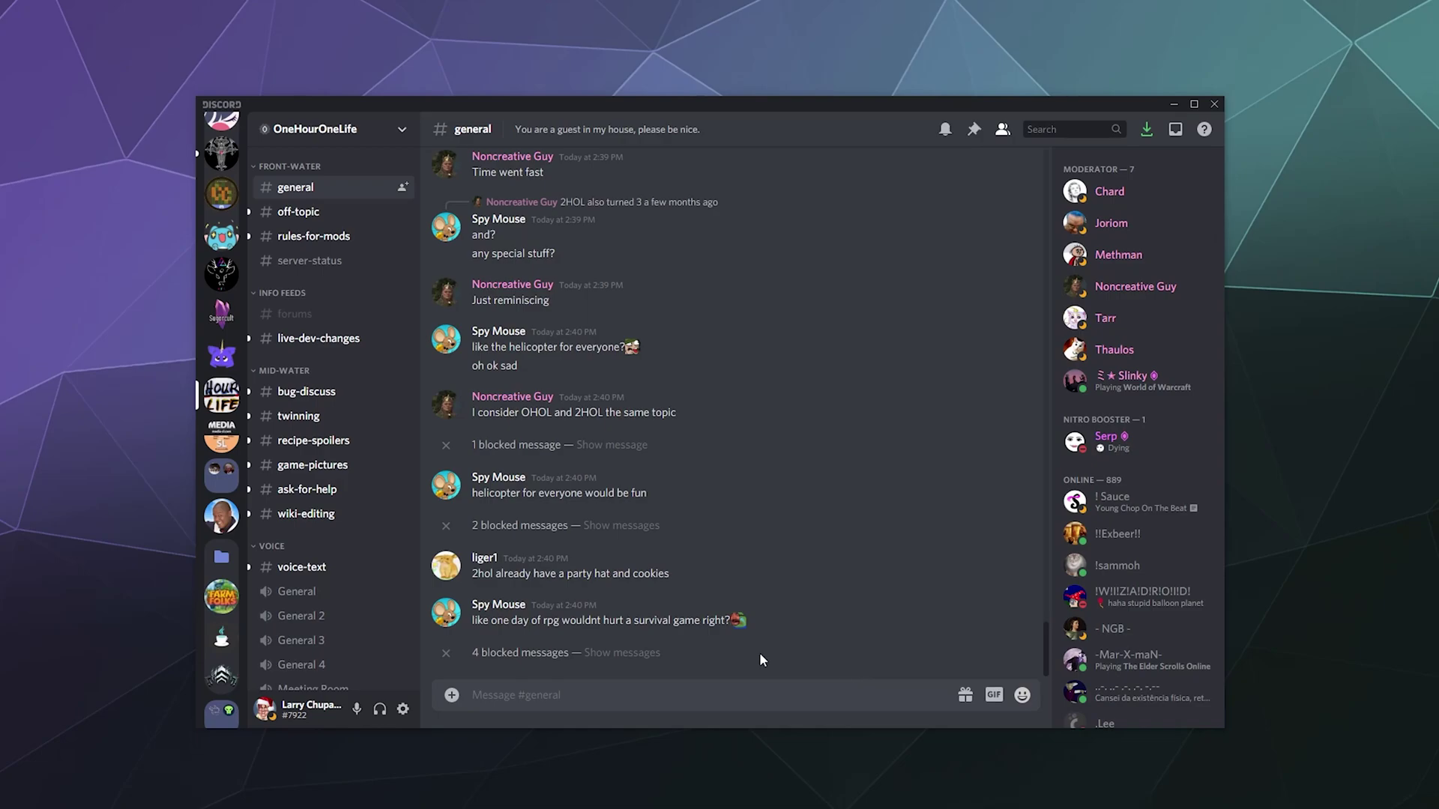
Step: Go to the Friends page from the home area and look through its Online, All and Pending lists
{"action": "scroll", "coordinate": [217, 385], "scroll_direction": "up", "scroll_amount": 5}
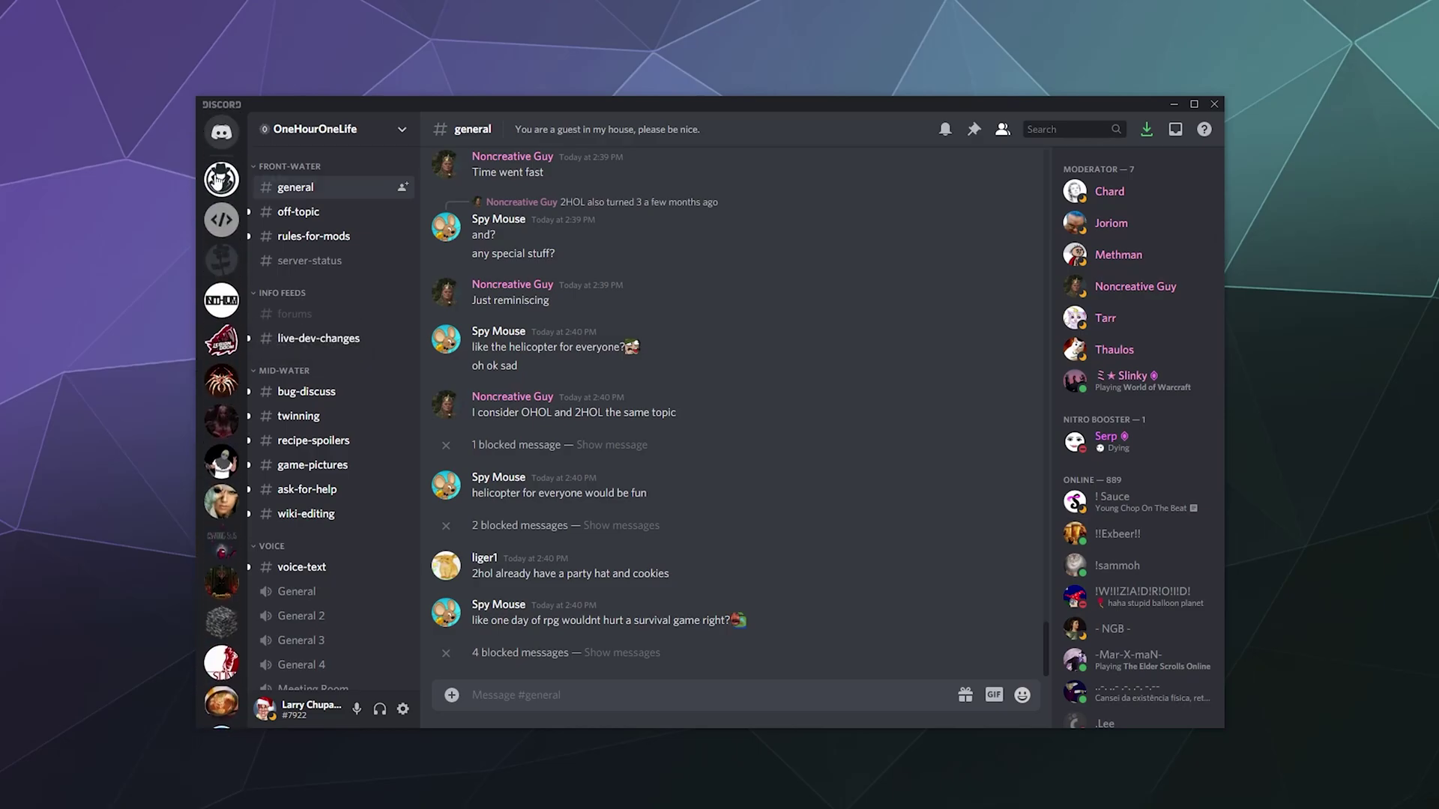
{"action": "left_click", "coordinate": [219, 135]}
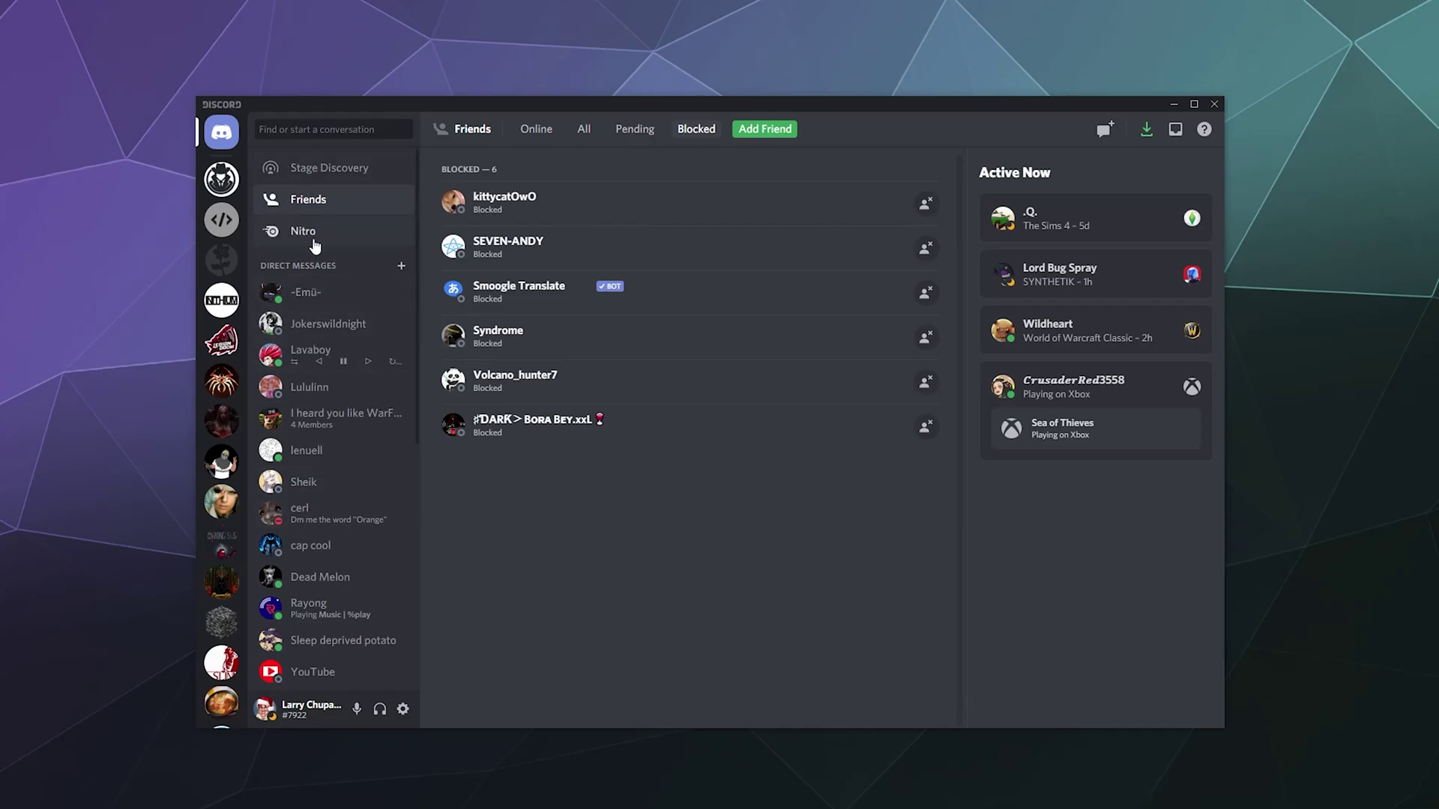
{"action": "left_click", "coordinate": [308, 234]}
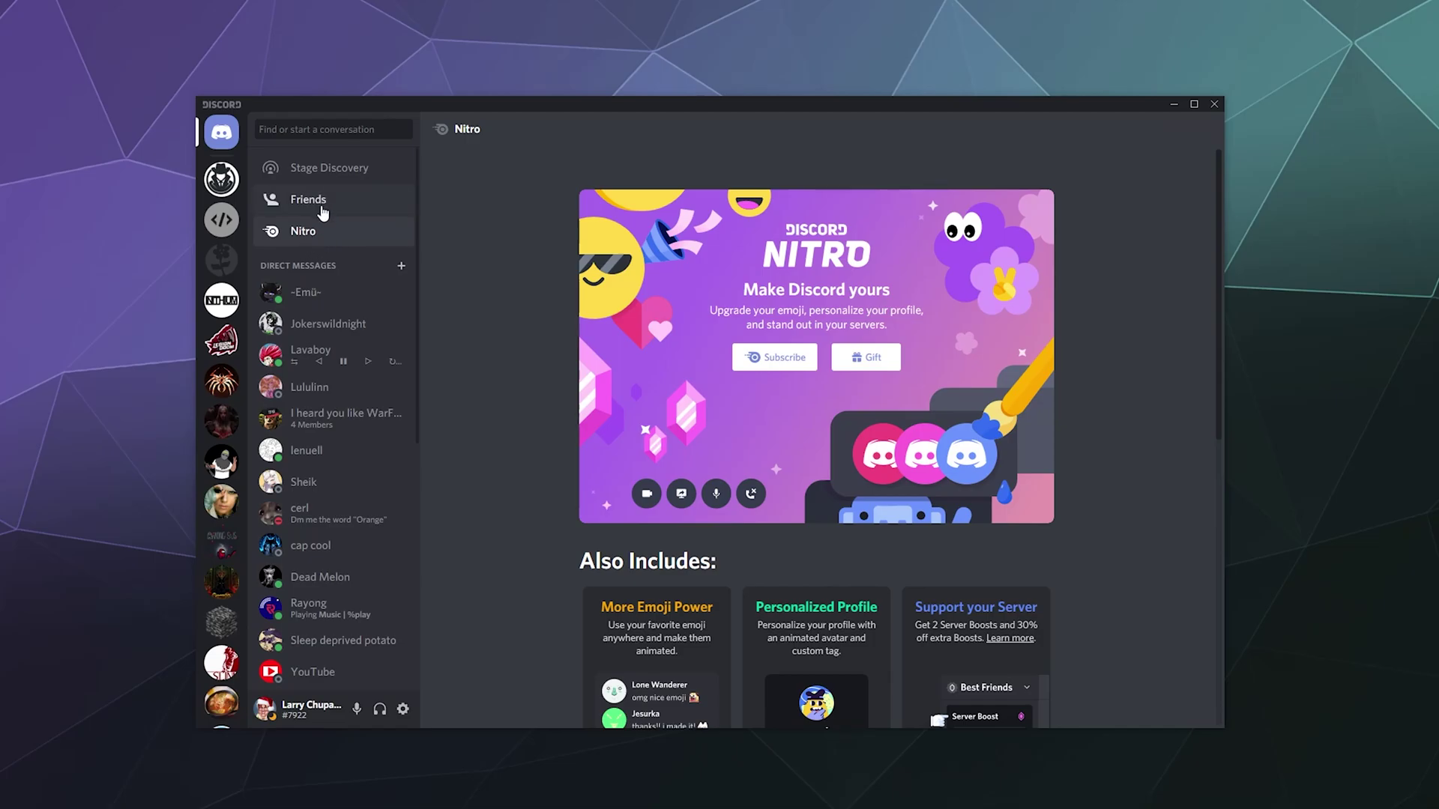
{"action": "left_click", "coordinate": [322, 204]}
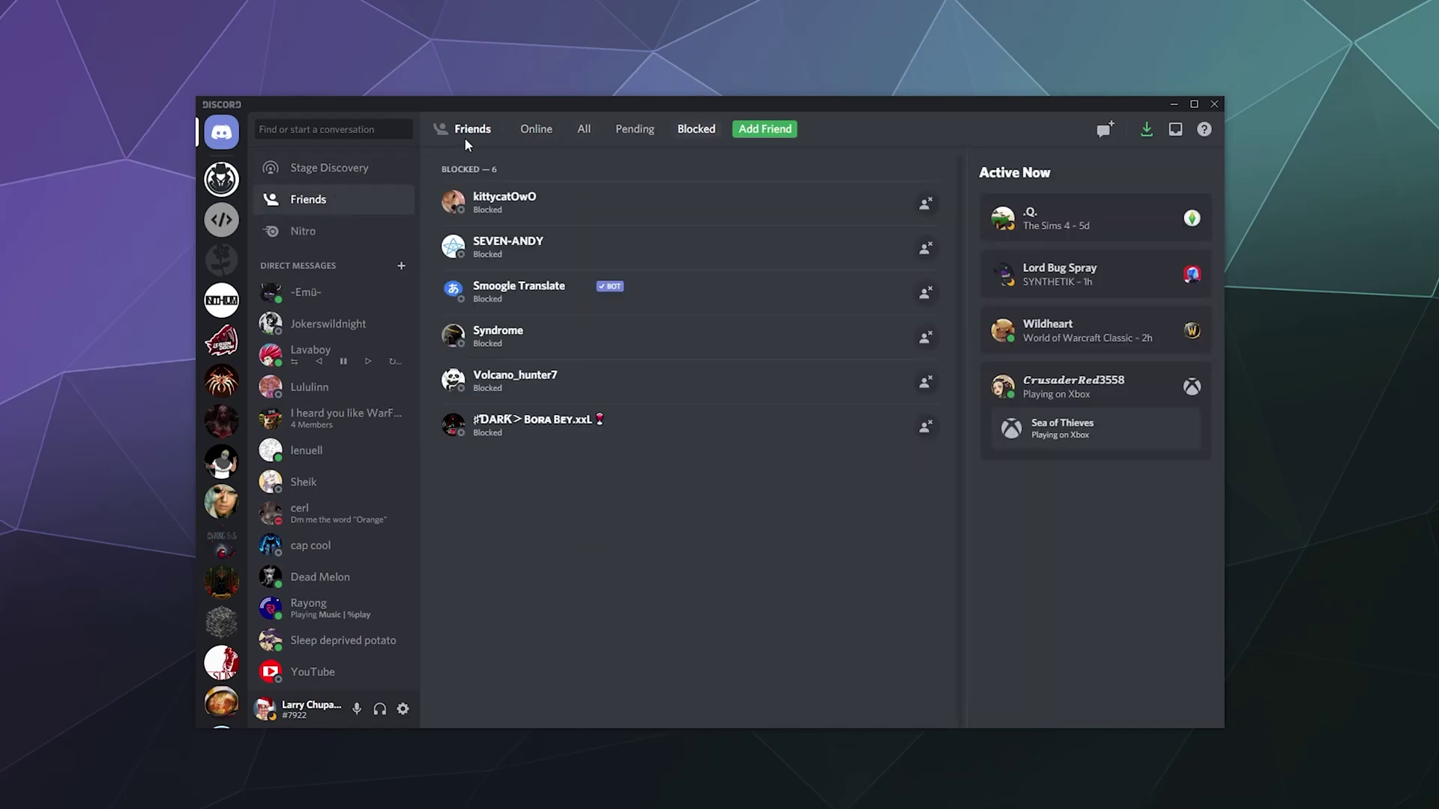
{"action": "left_click", "coordinate": [534, 134]}
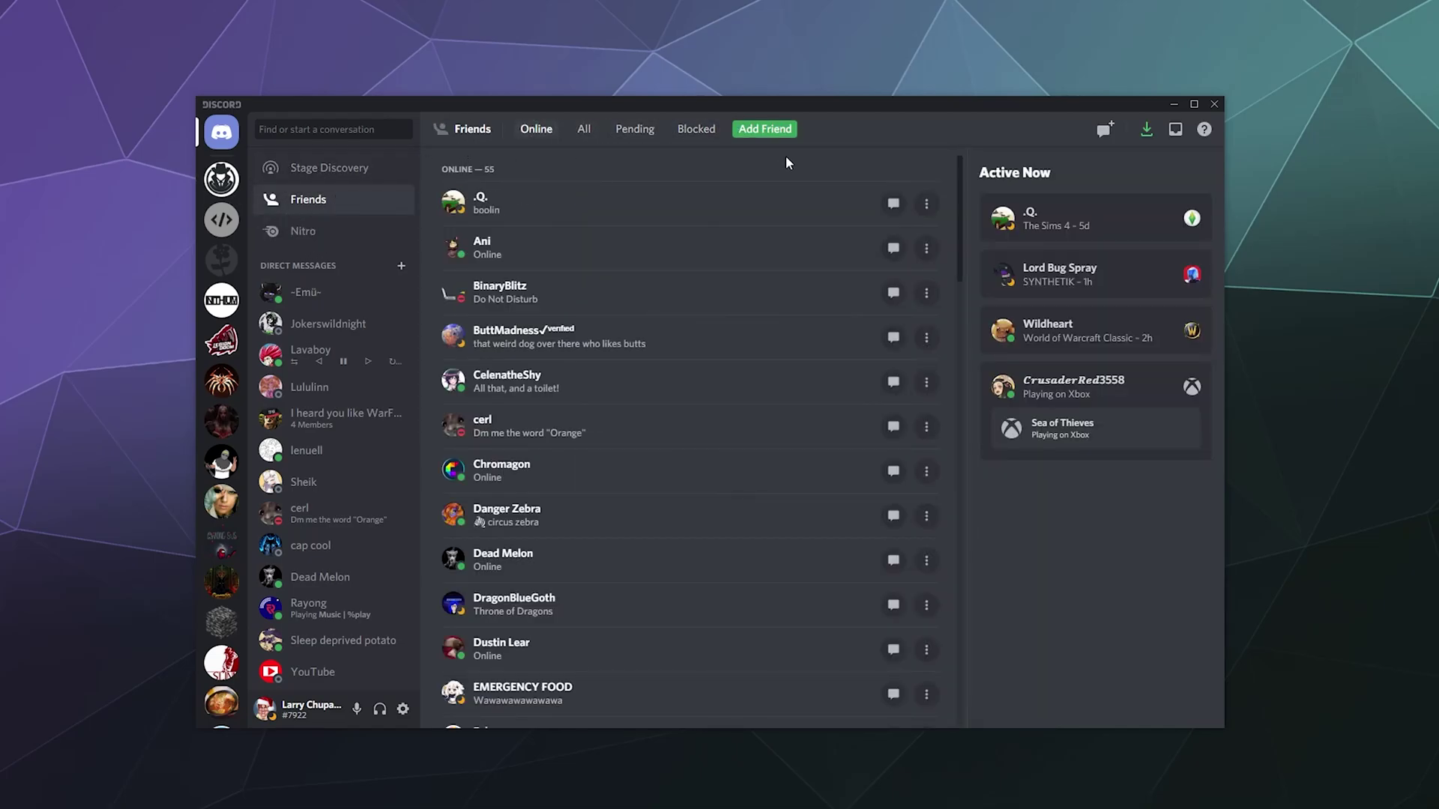
{"action": "left_click", "coordinate": [583, 128]}
{"action": "left_click", "coordinate": [635, 129]}
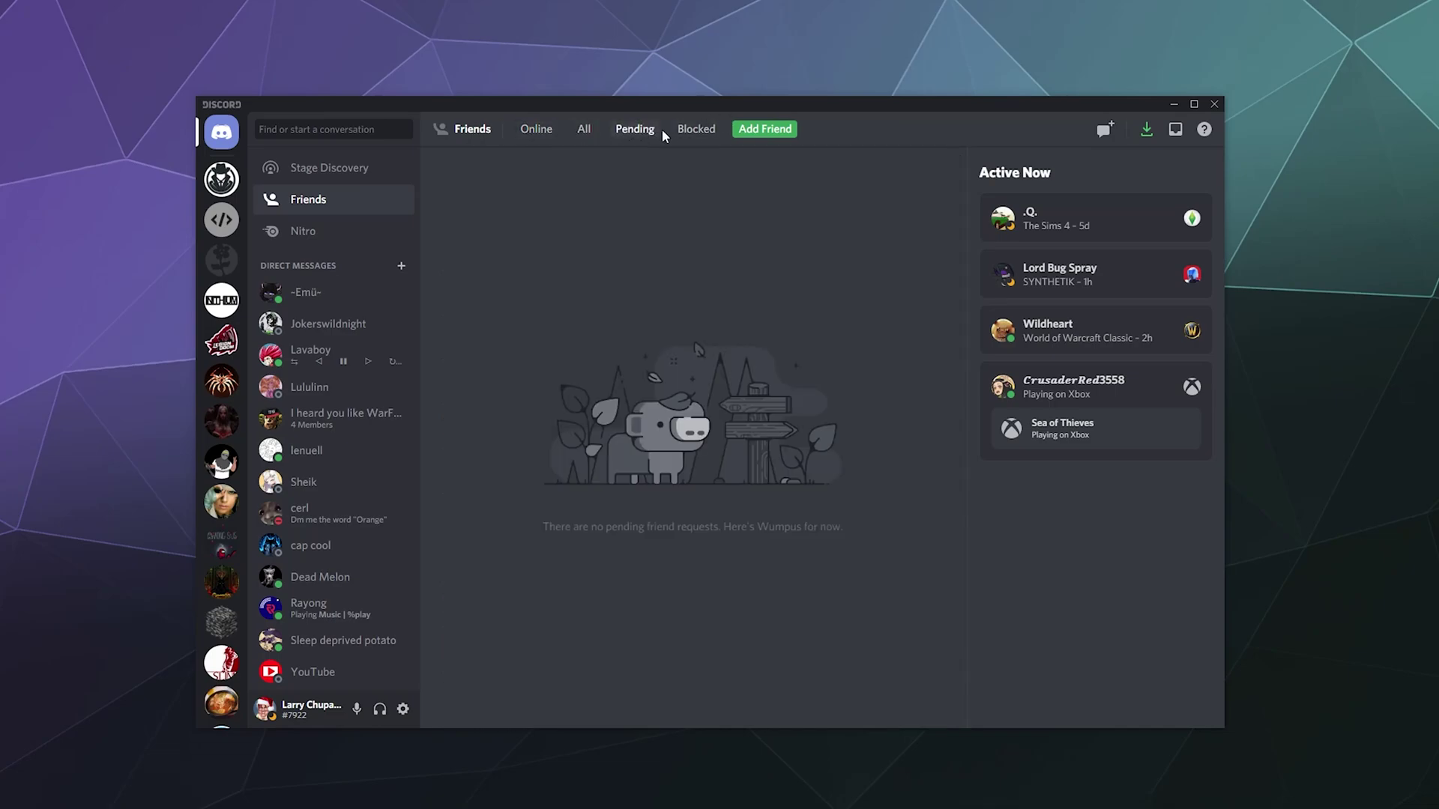
Step: Show the list of blocked users and unblock the member blocked in the OneHourOneLife server
{"action": "left_click", "coordinate": [708, 133]}
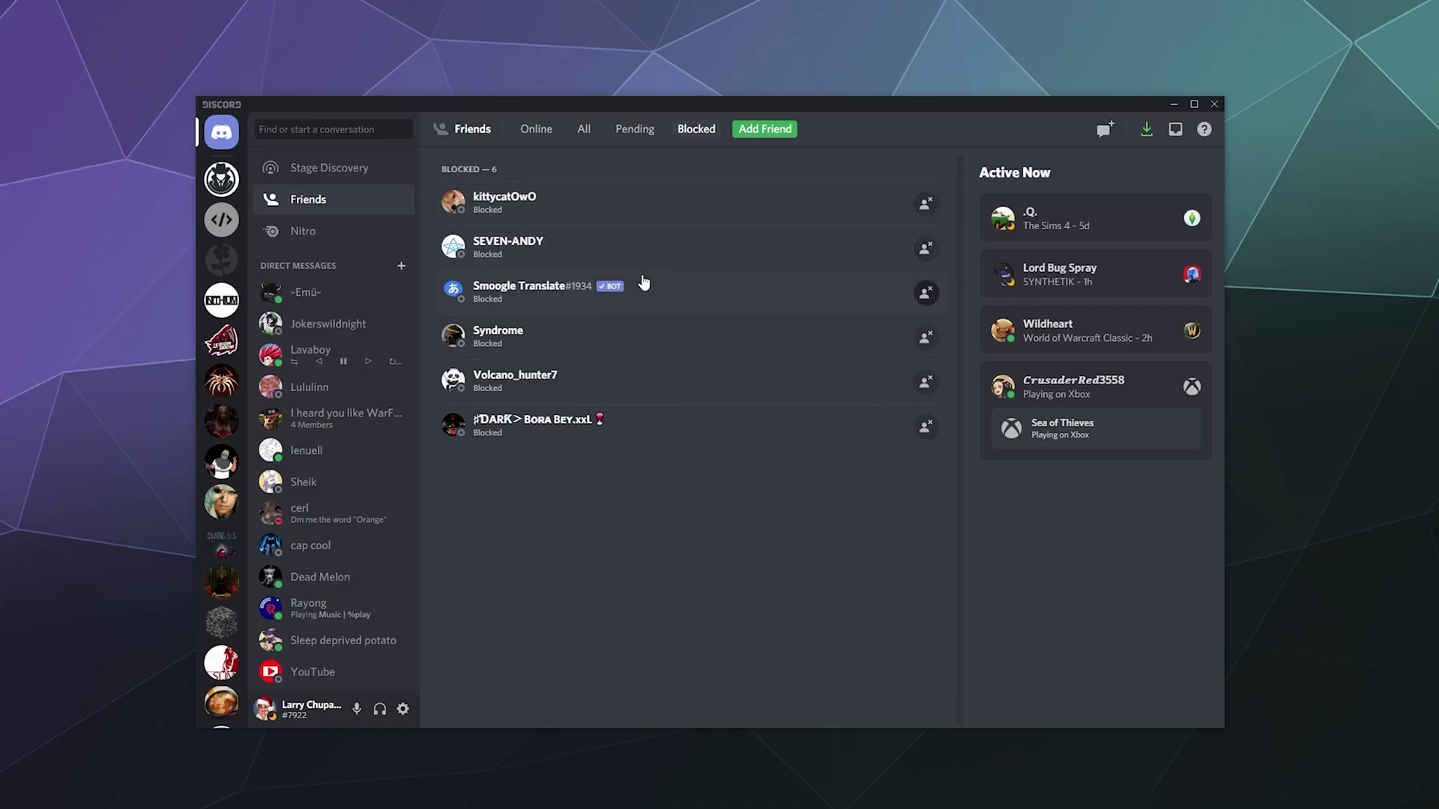
{"action": "left_click", "coordinate": [927, 250]}
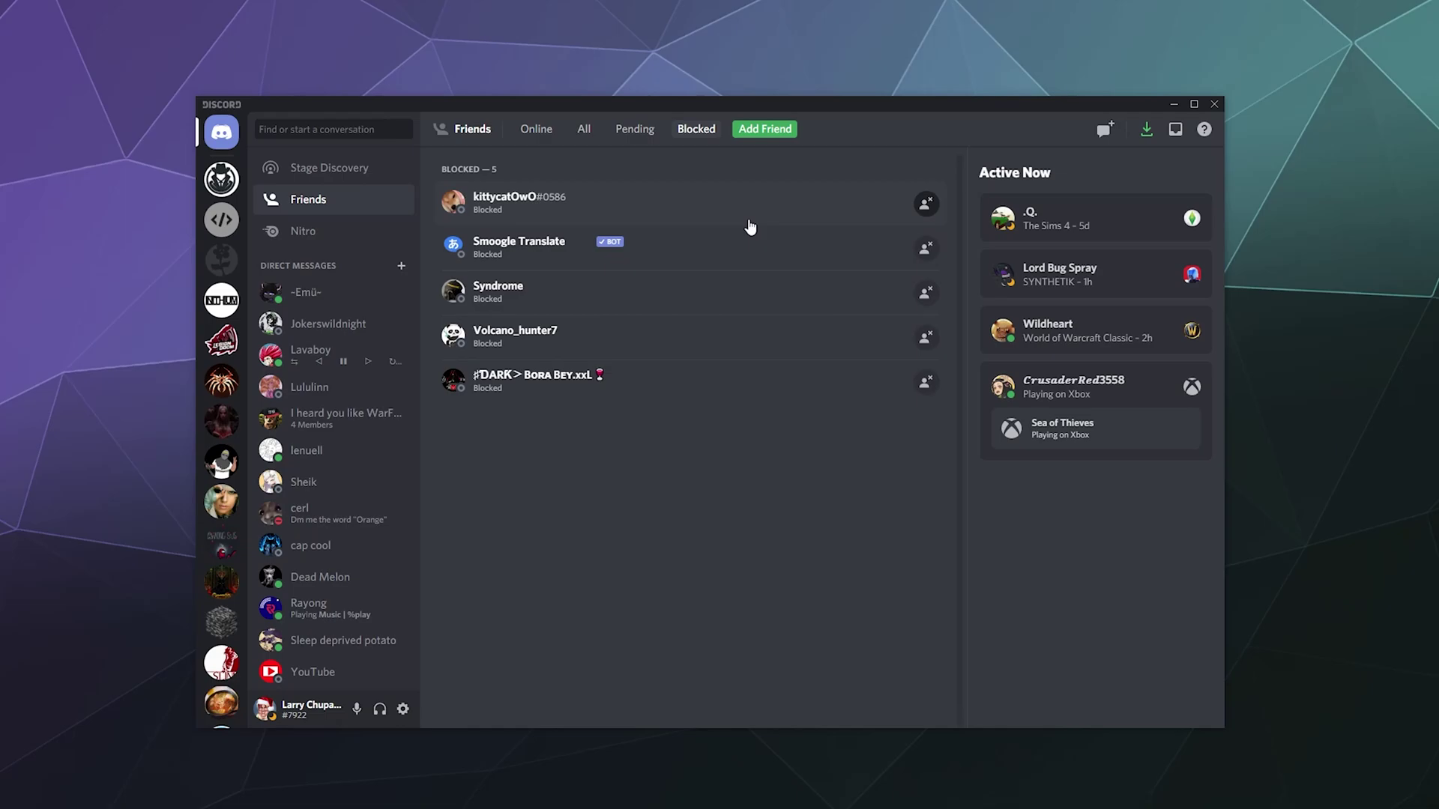
Step: Switch to the Chupacabra's Lair server and join the Recording Lair voice channel
{"action": "scroll", "coordinate": [220, 604], "scroll_direction": "down", "scroll_amount": 5}
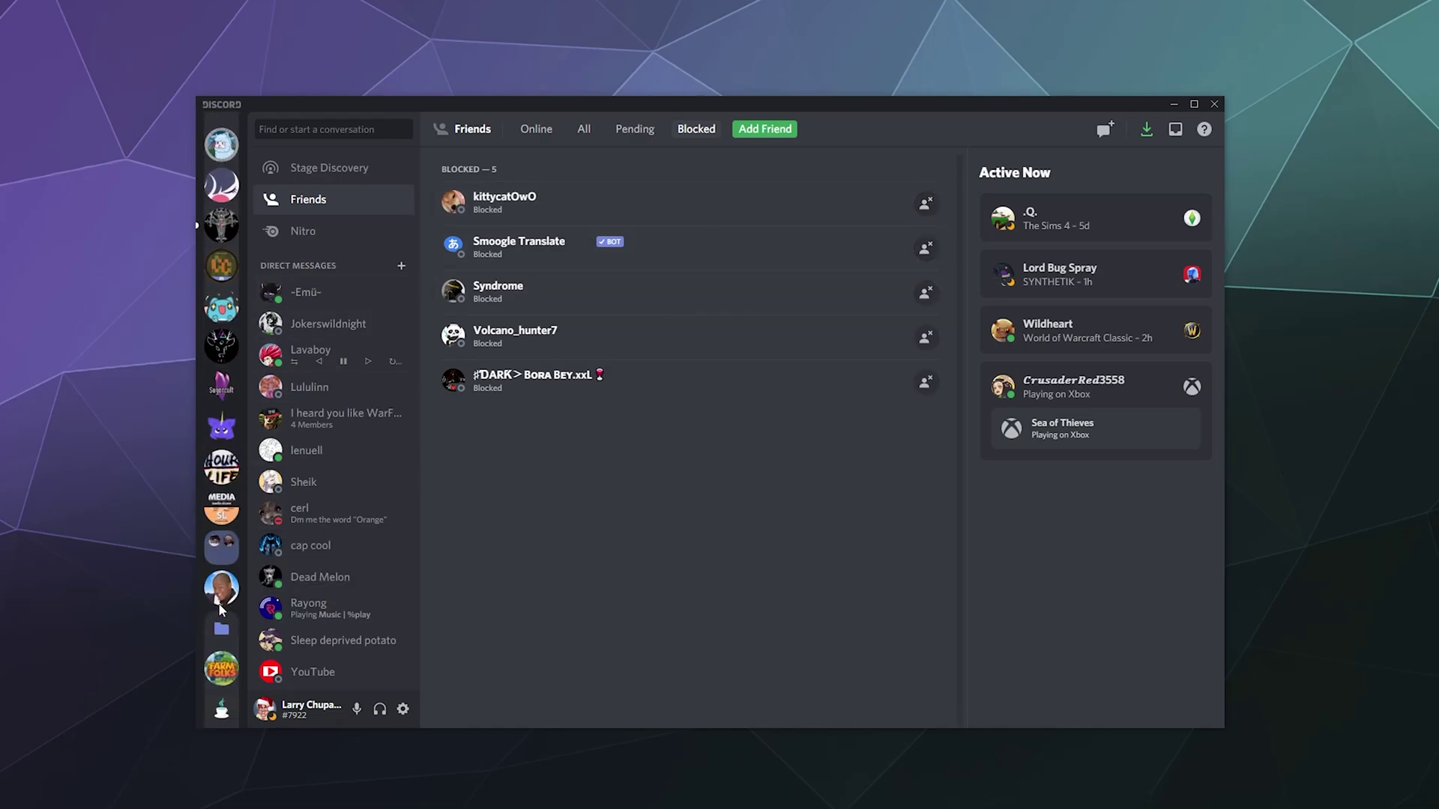
{"action": "scroll", "coordinate": [222, 609], "scroll_direction": "down", "scroll_amount": 10}
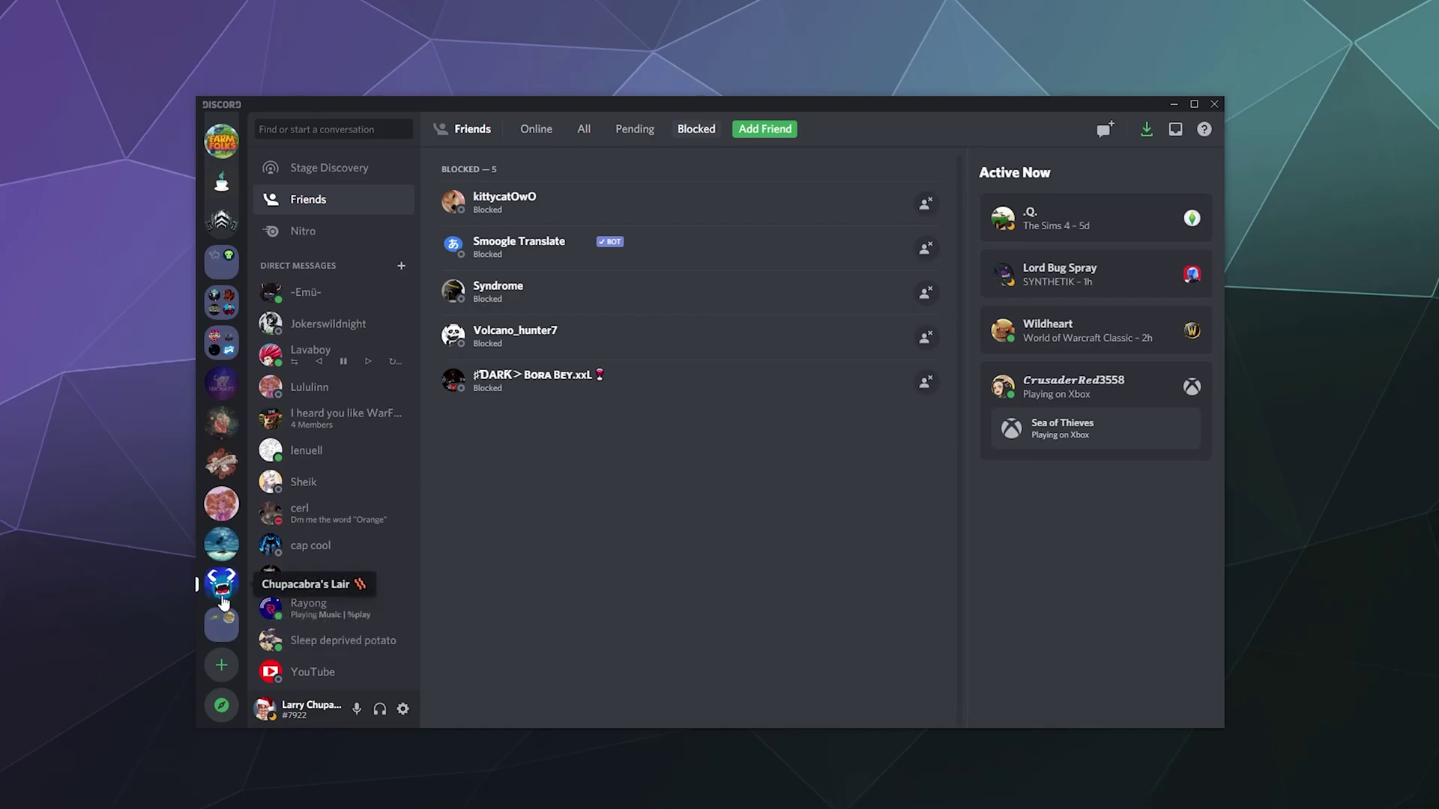
{"action": "left_click", "coordinate": [223, 597]}
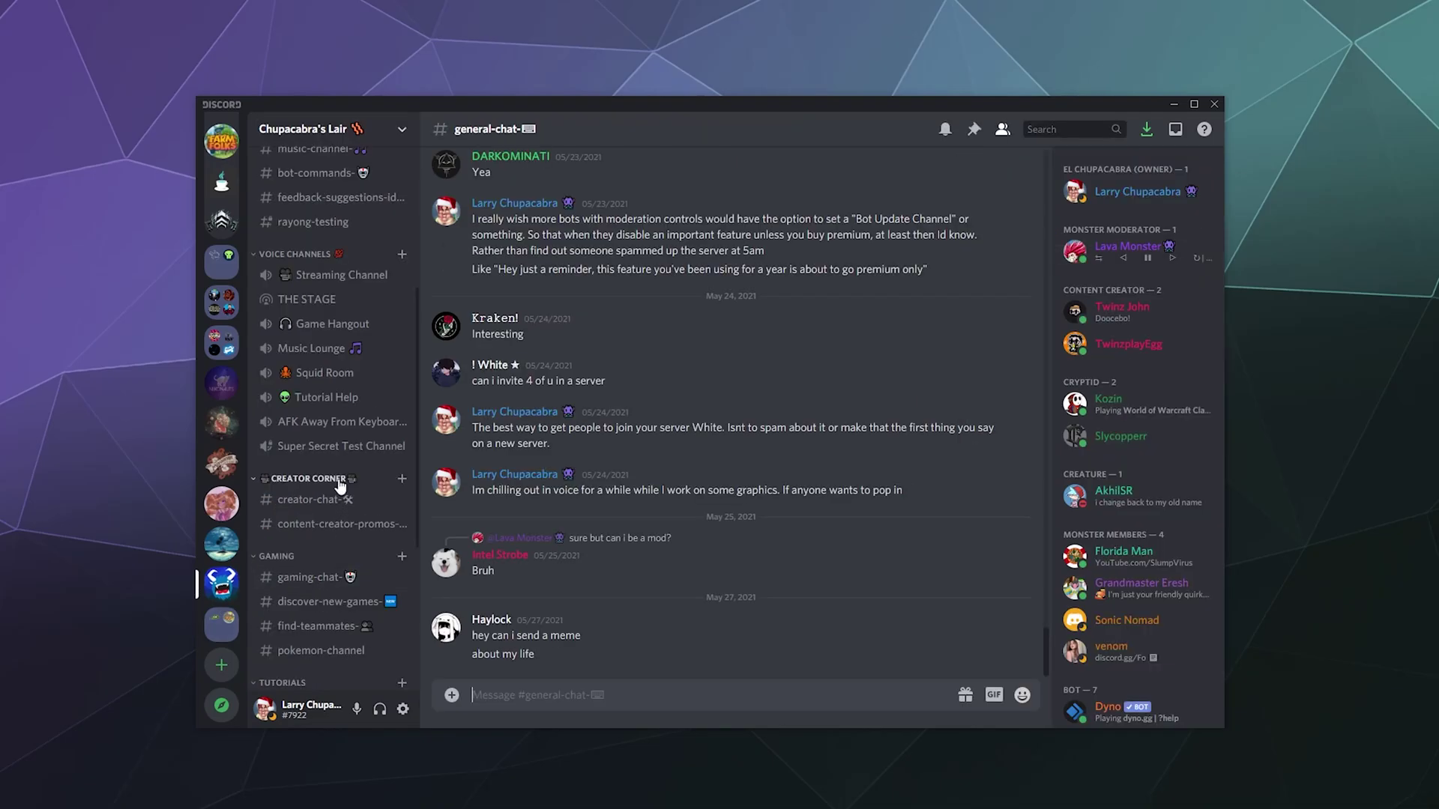
{"action": "left_click", "coordinate": [330, 666]}
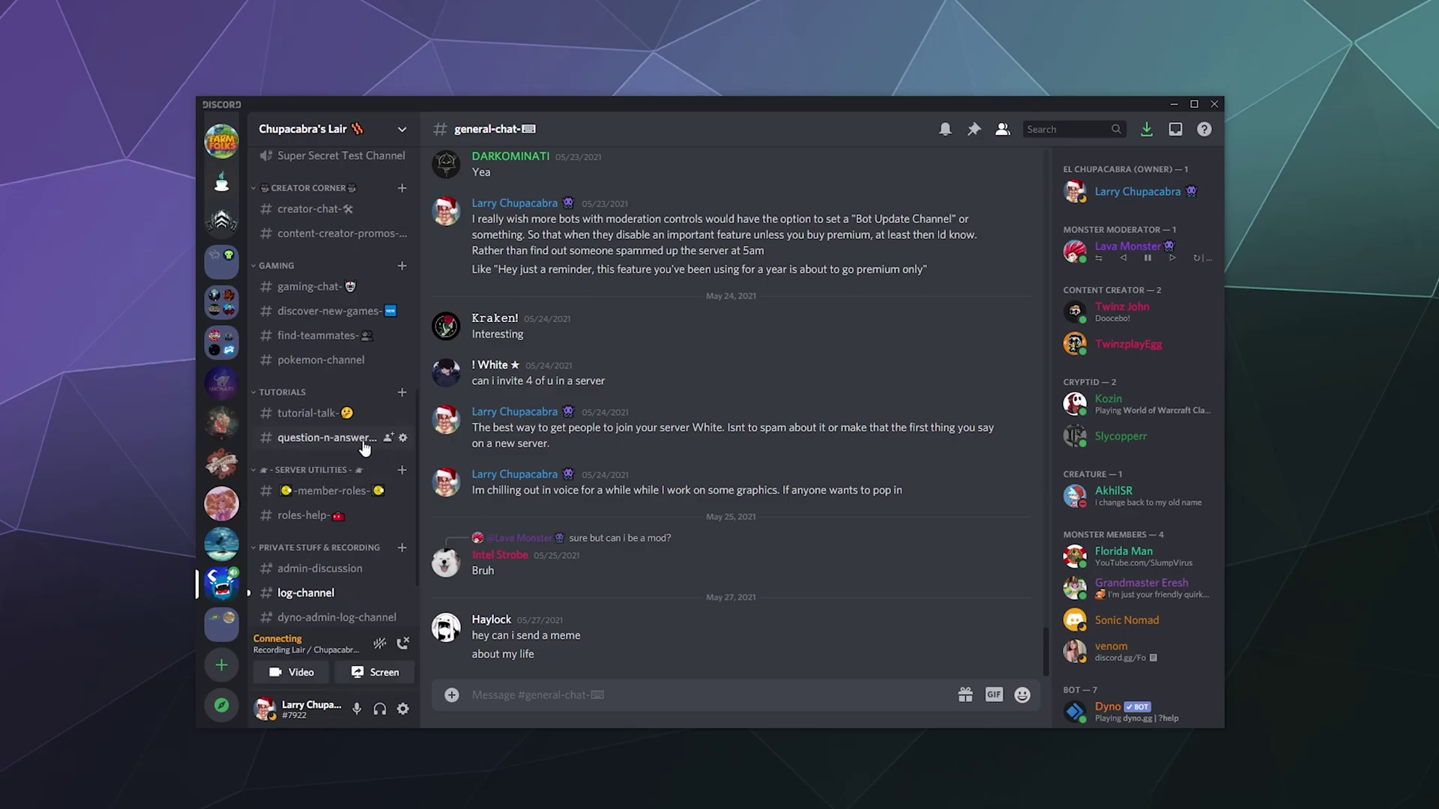
{"action": "scroll", "coordinate": [349, 433], "scroll_direction": "down", "scroll_amount": 2}
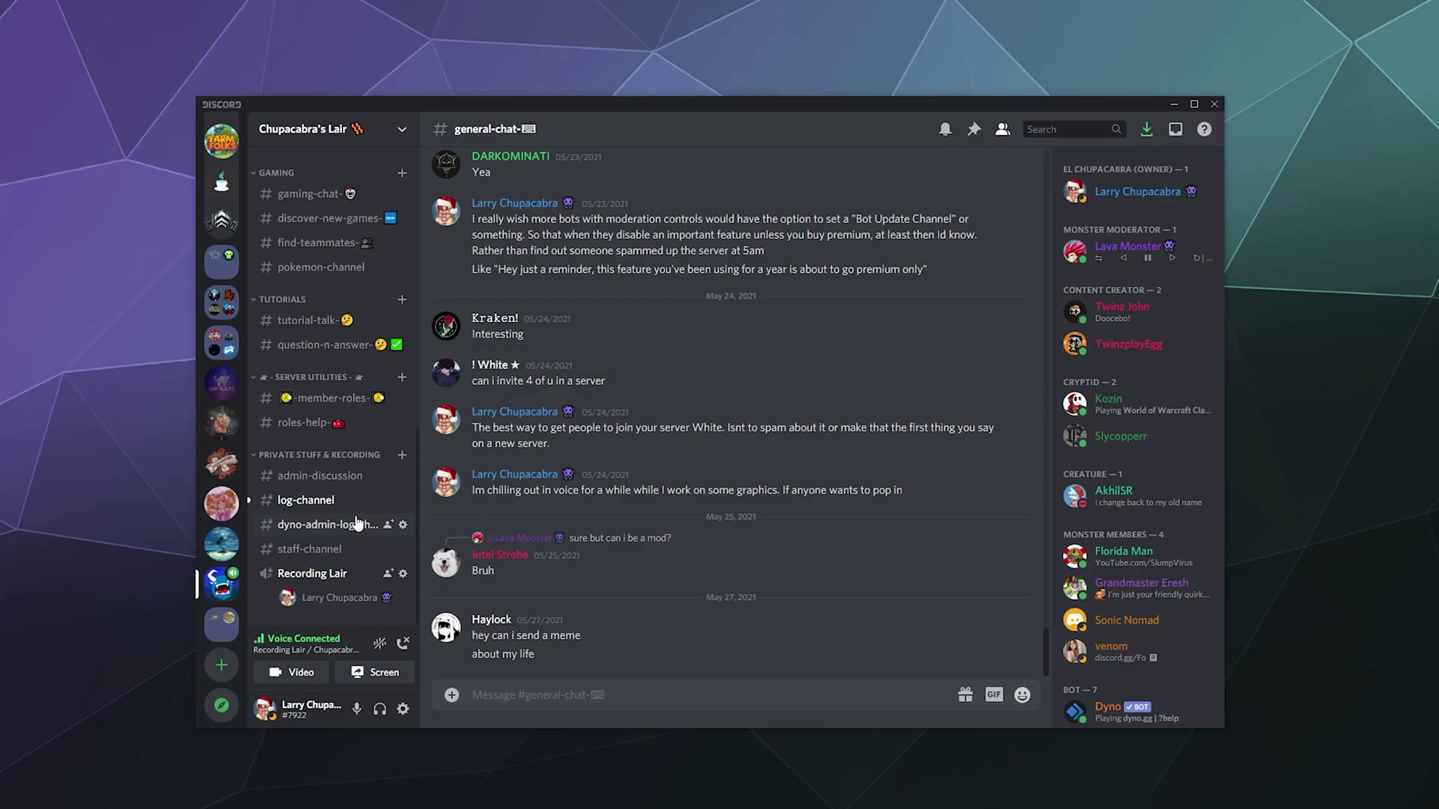
Step: Check the member options for your own entry in the Recording Lair voice channel, and disconnect from the channel
{"action": "right_click", "coordinate": [321, 602]}
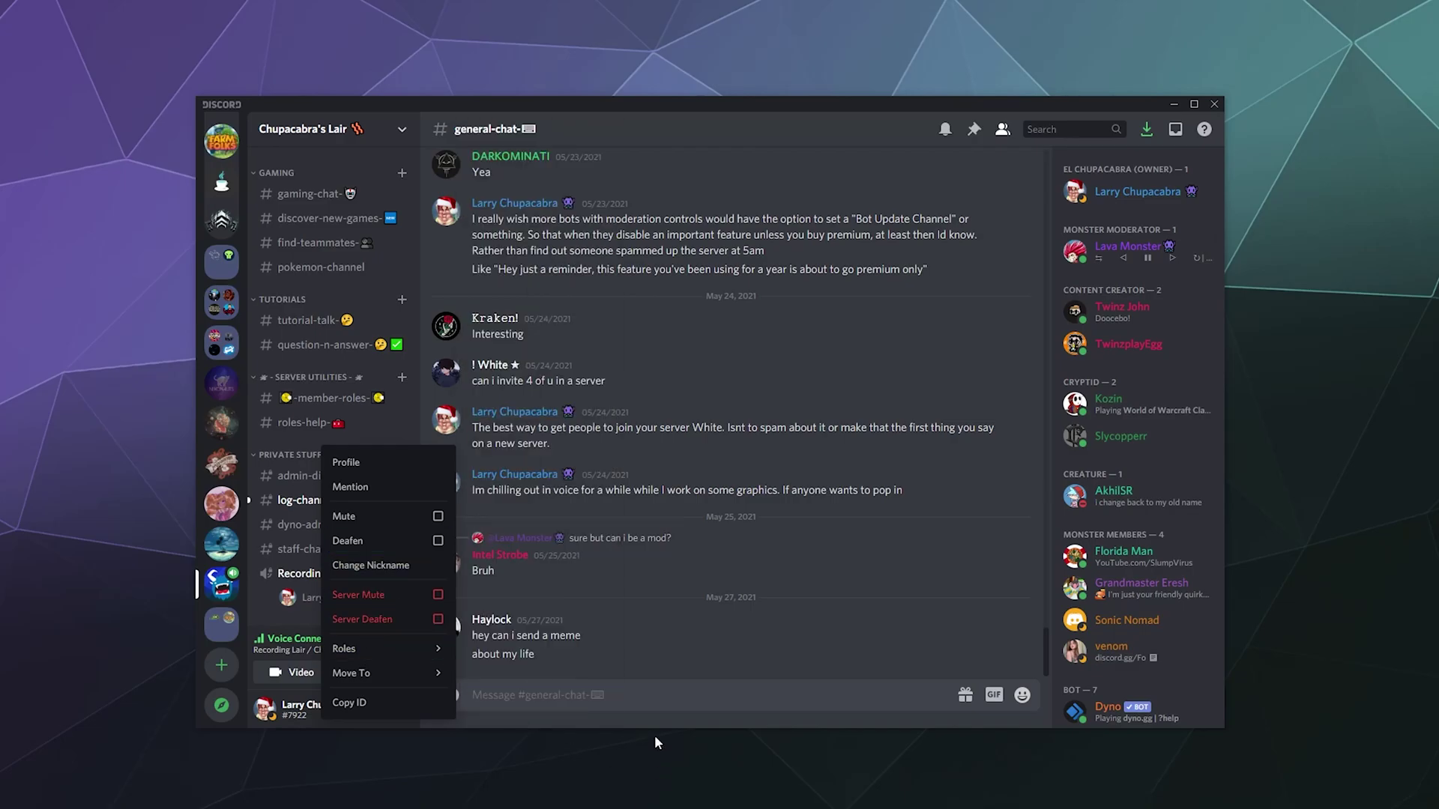
{"action": "left_click", "coordinate": [655, 736]}
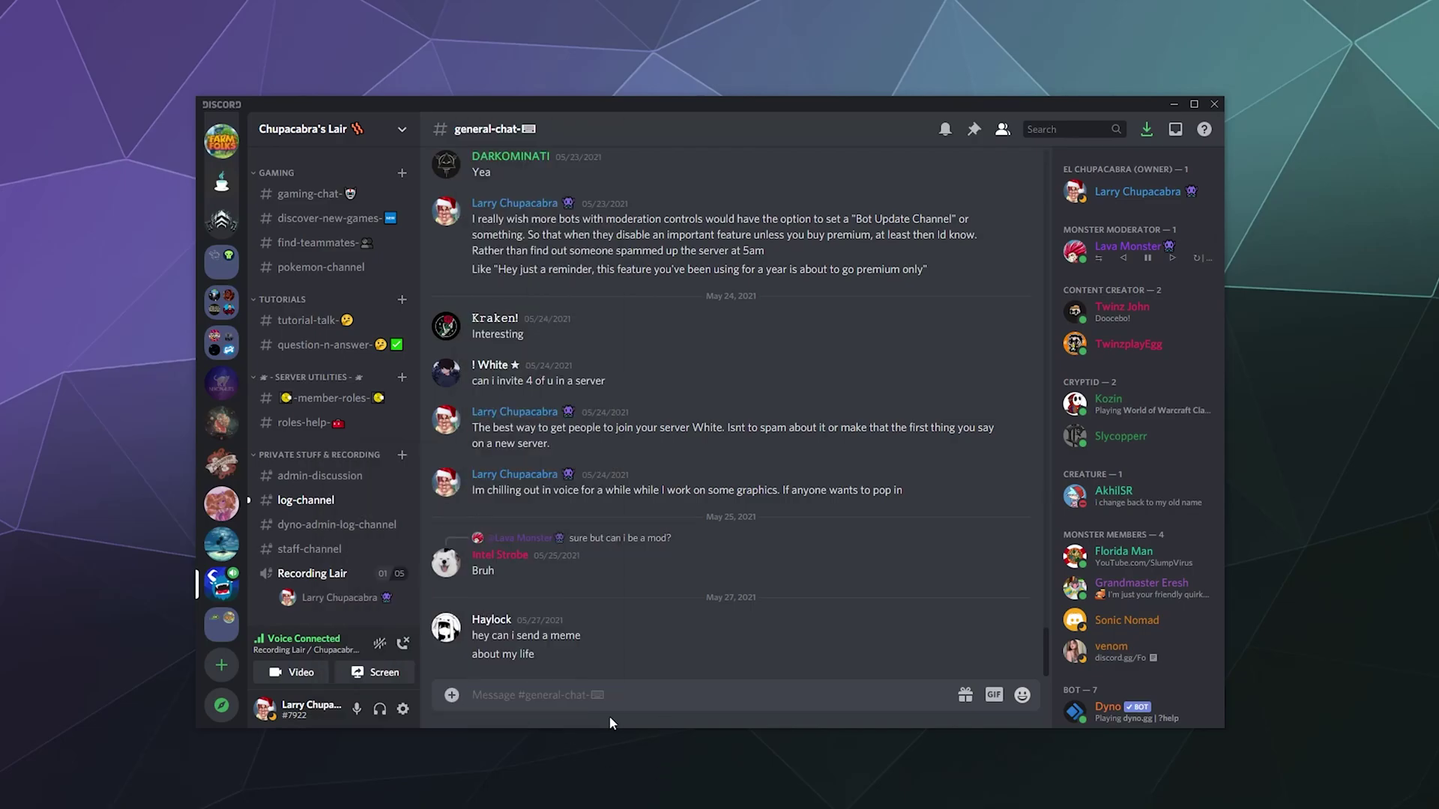
{"action": "left_click", "coordinate": [406, 643]}
{"action": "left_click", "coordinate": [883, 344]}
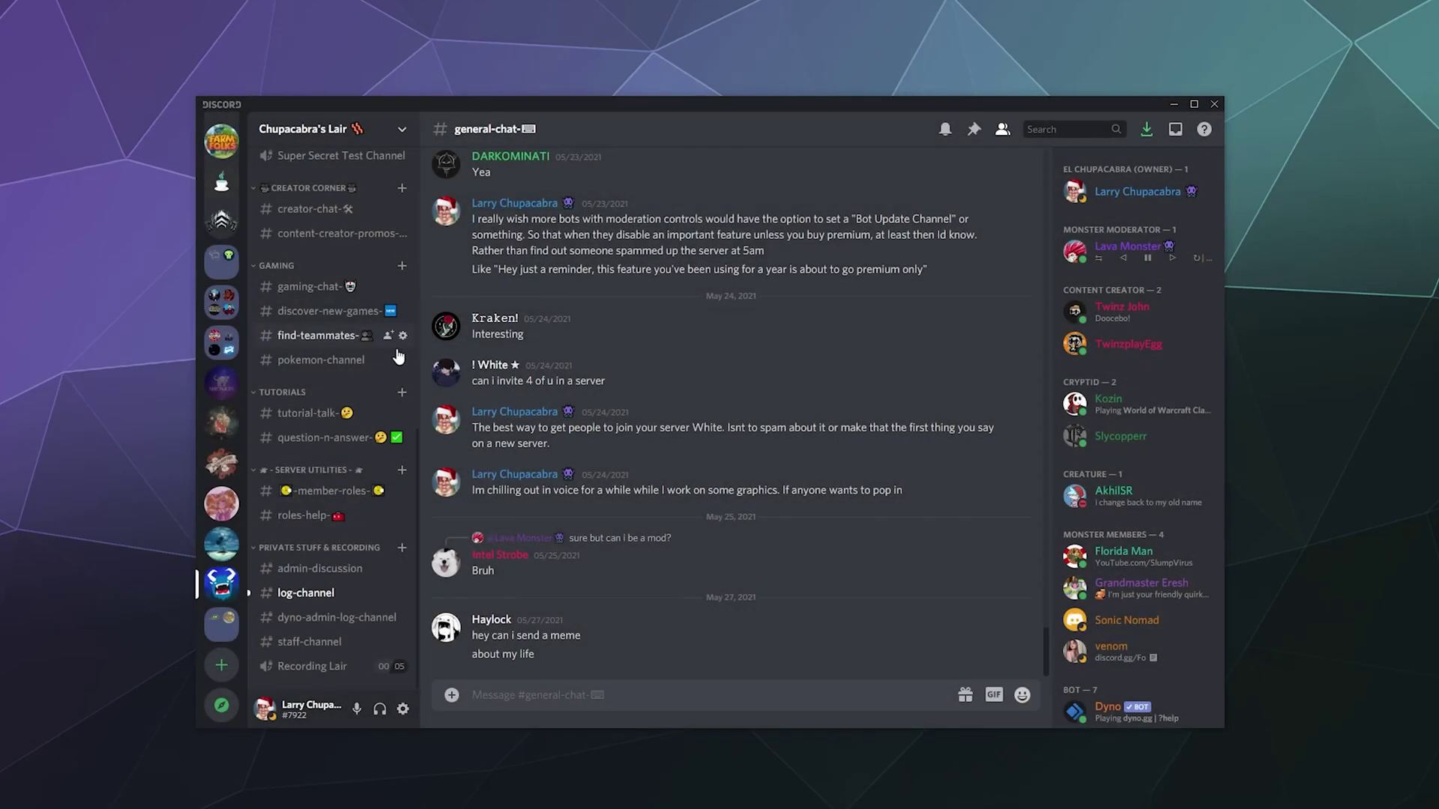
{"action": "scroll", "coordinate": [367, 360], "scroll_direction": "up", "scroll_amount": 8}
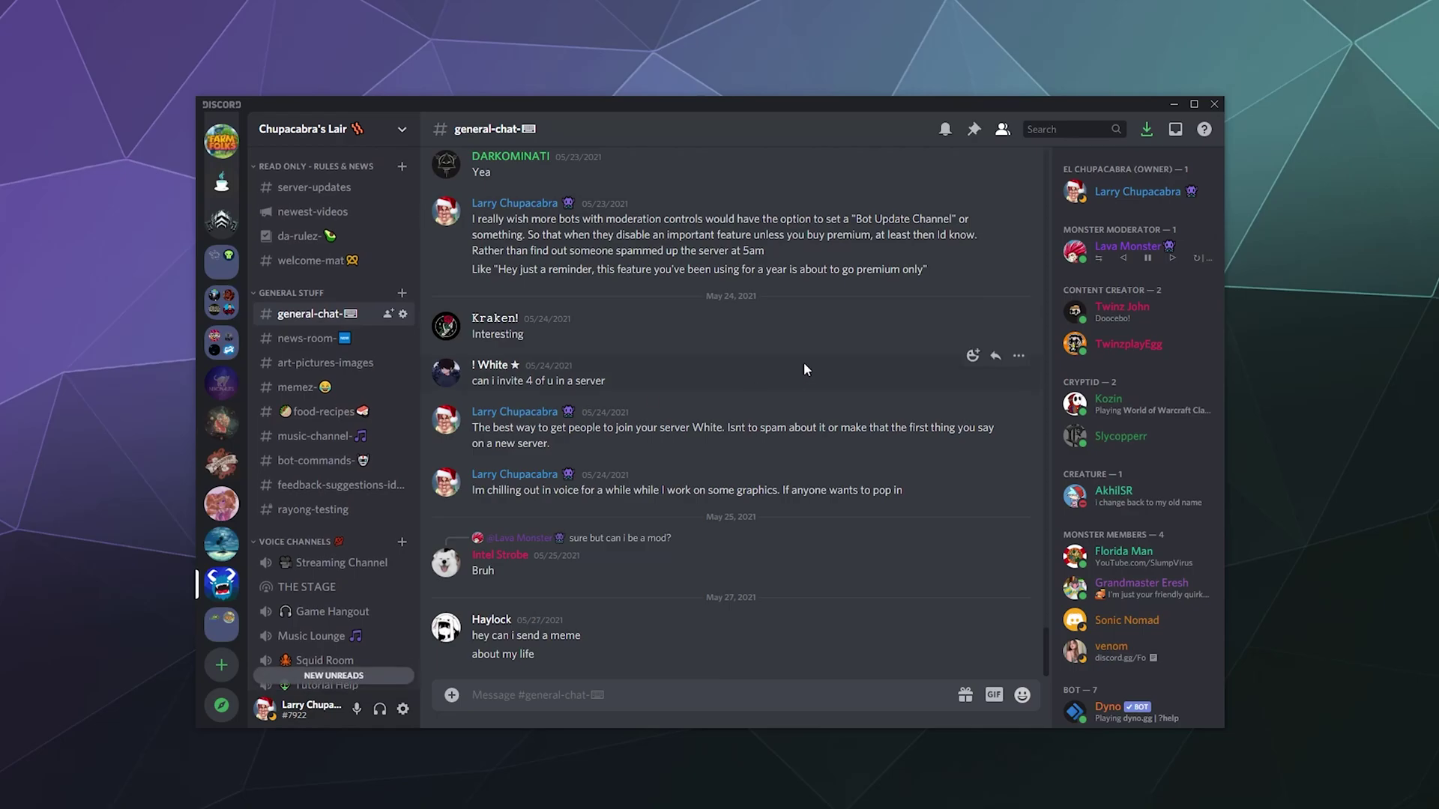